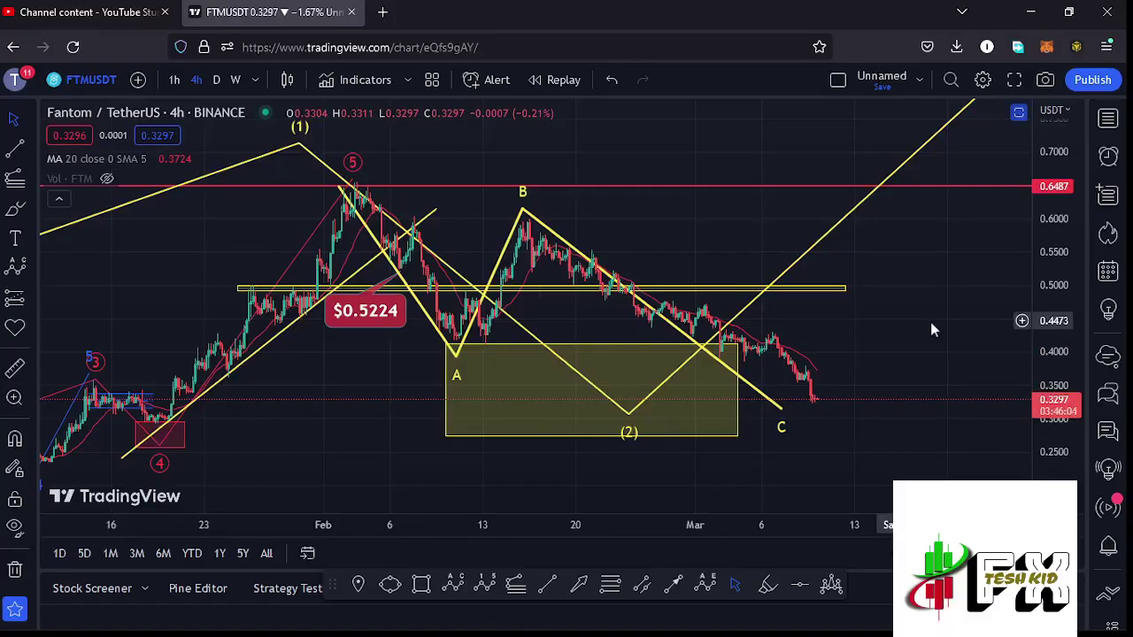
Extend the yellow support rectangle's right edge past the latest candles and lower the wave (2) point to about 0.2956.
scroll(841, 378, "up", 2)
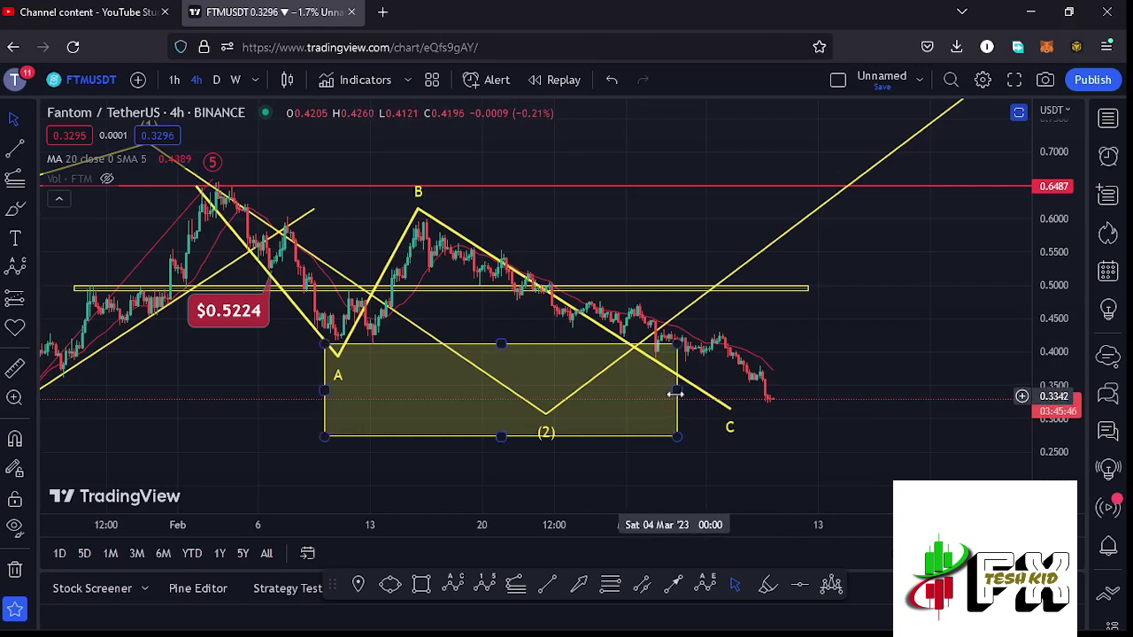
left_click_drag(678, 390, 853, 401)
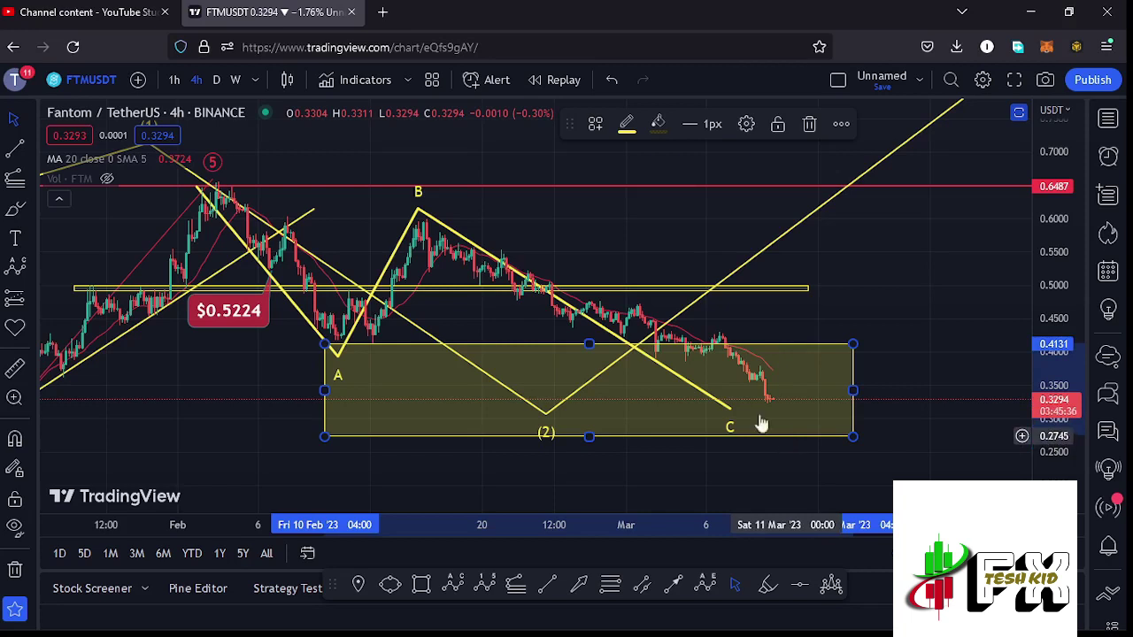
left_click(546, 416)
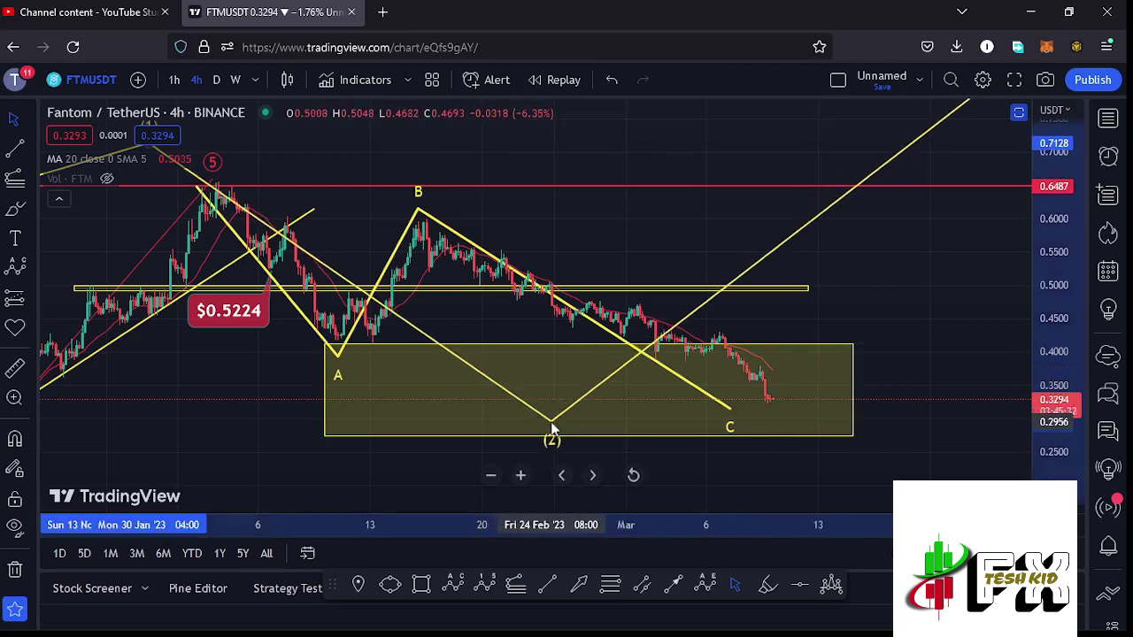
Examine the projected waves (3) and (4) and the earlier five-wave count from the November low to the February high.
left_click_drag(558, 424, 602, 294)
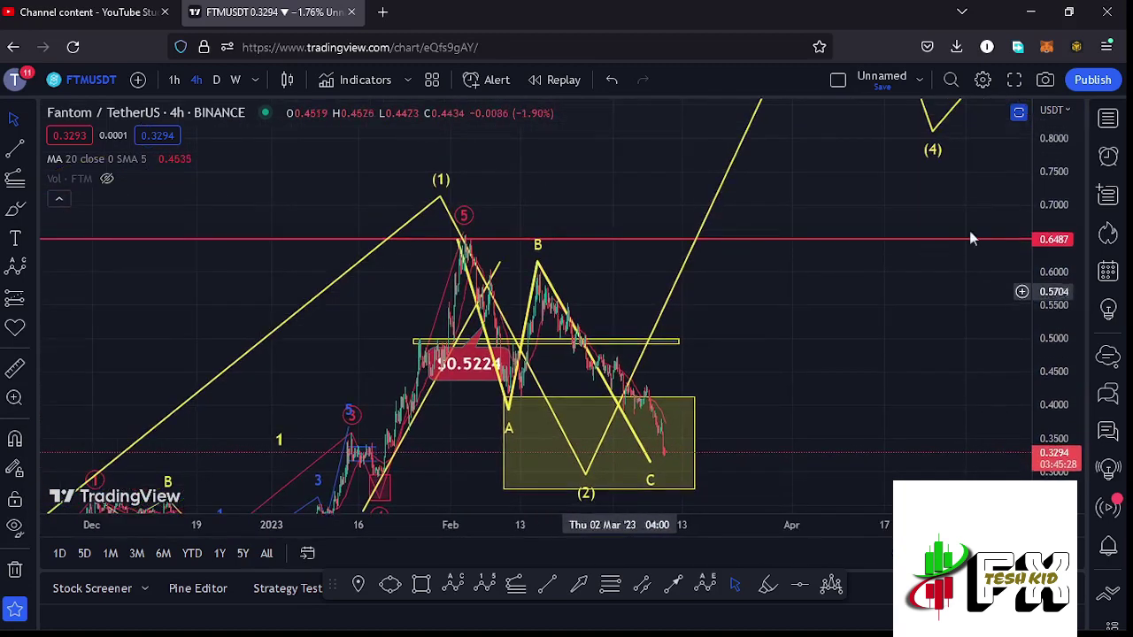
left_click_drag(1047, 198, 1054, 233)
scroll(1054, 236, "down", 5)
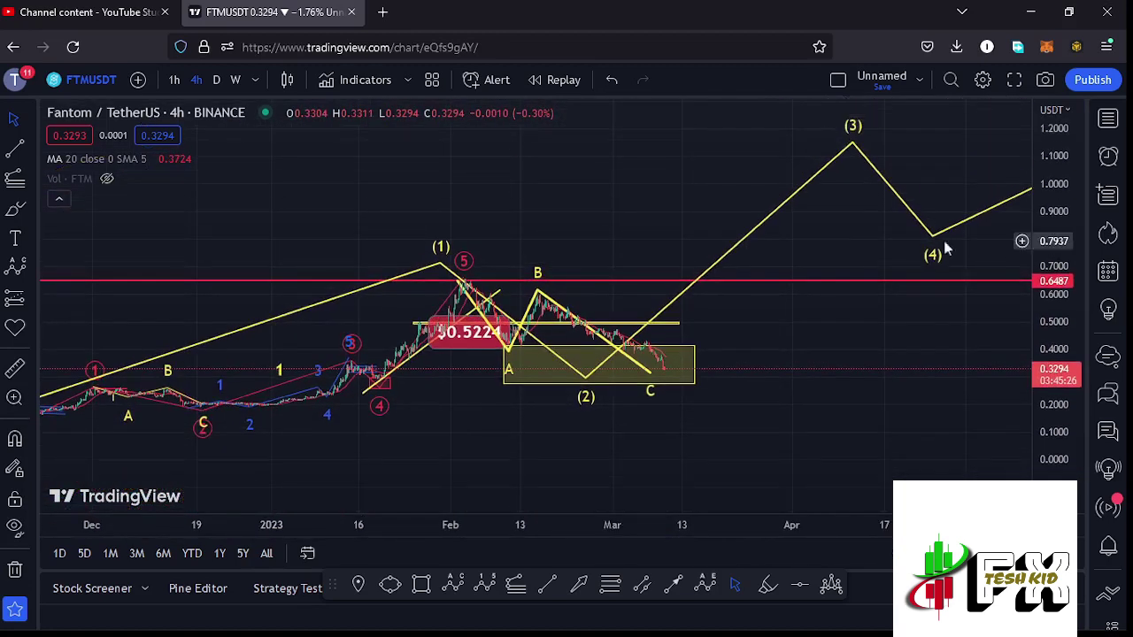
left_click_drag(847, 231, 806, 256)
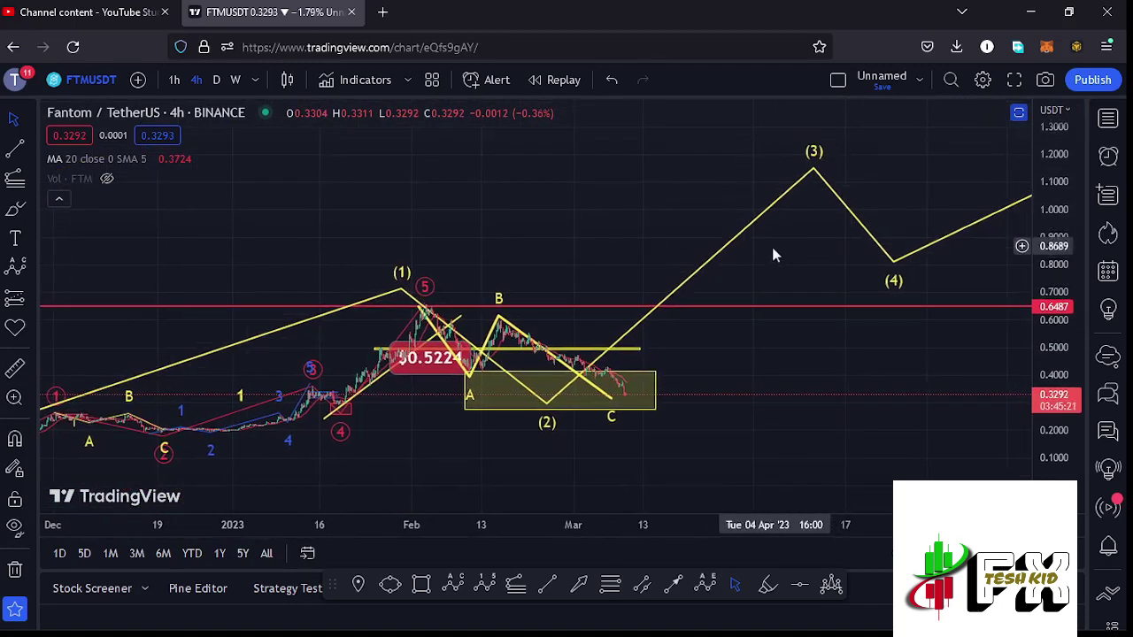
left_click_drag(731, 362, 984, 237)
left_click_drag(699, 384, 789, 387)
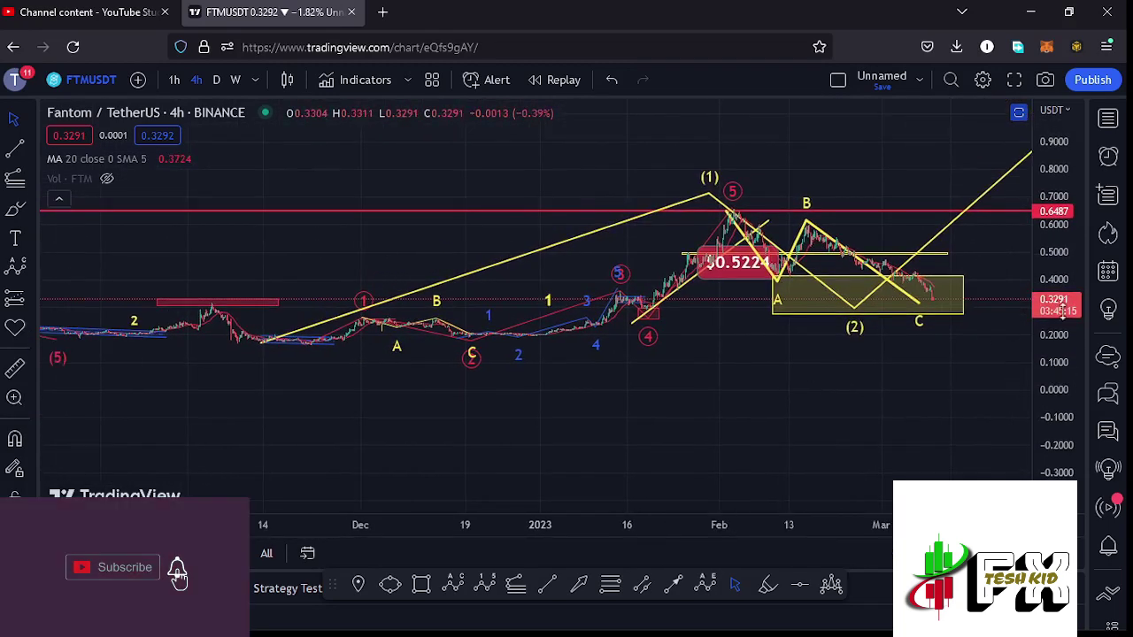
scroll(1047, 358, "up", 5)
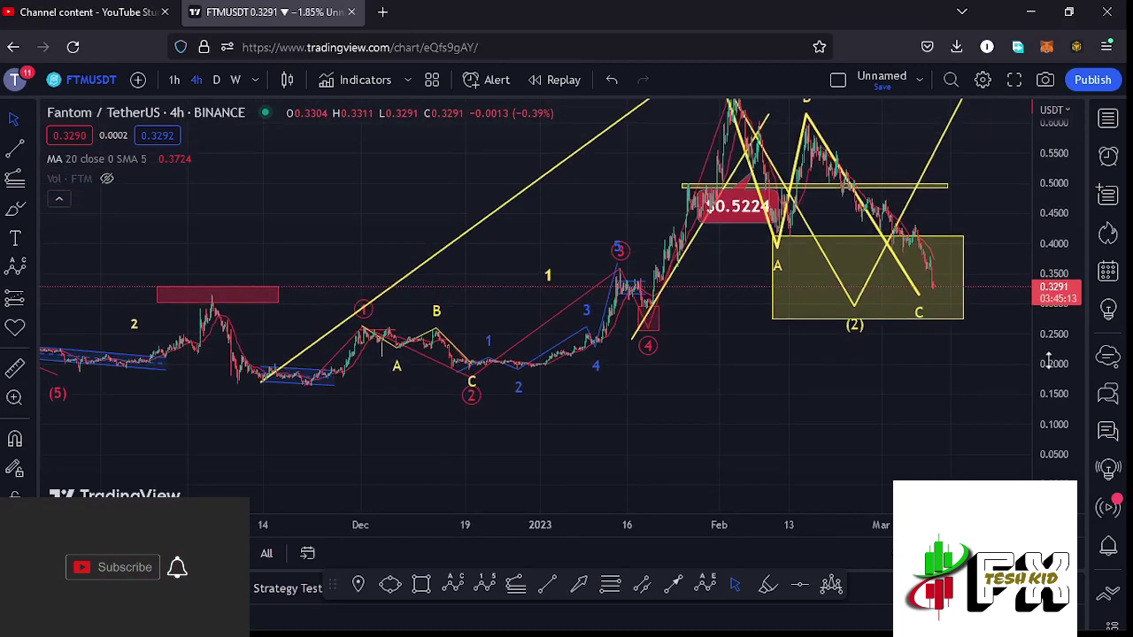
left_click_drag(666, 398, 799, 410)
scroll(795, 400, "up", 2)
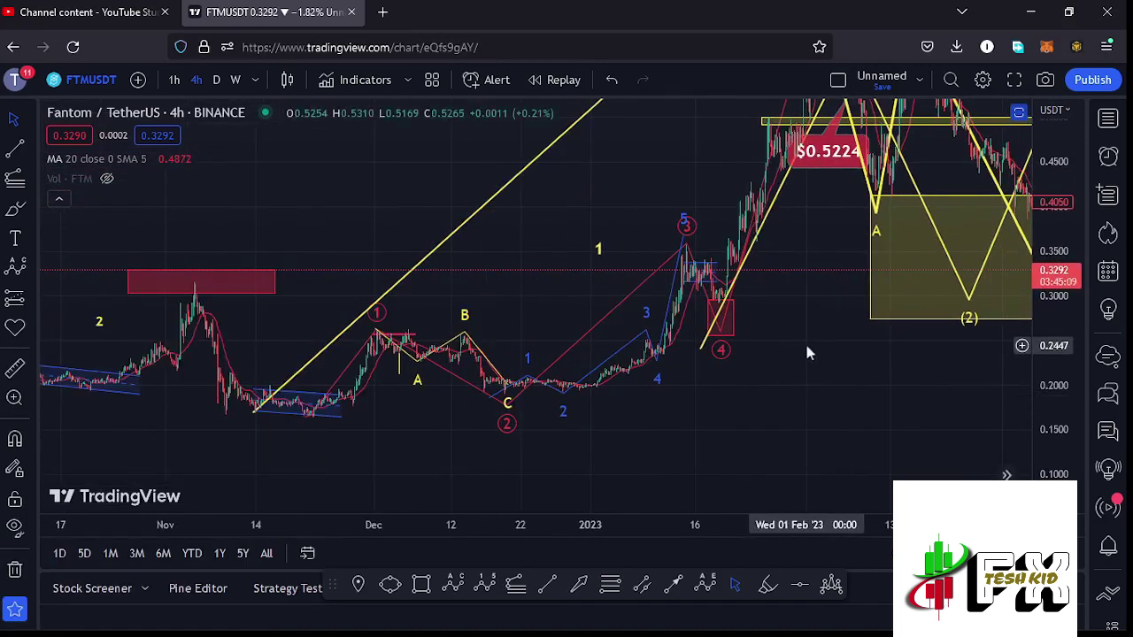
left_click_drag(797, 344, 785, 361)
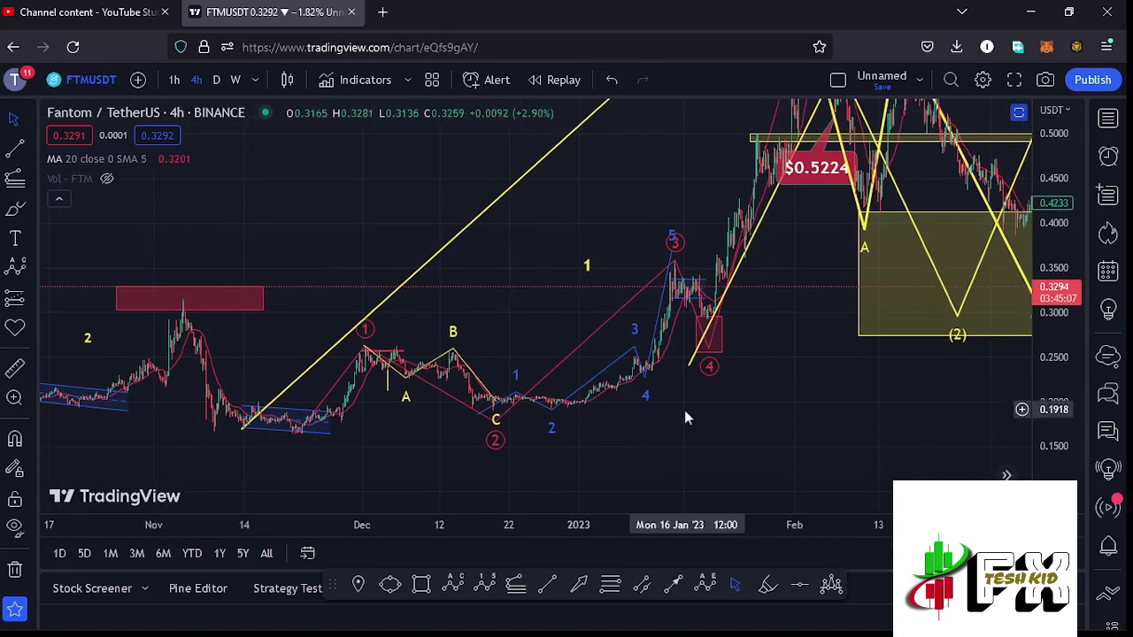
scroll(693, 407, "up", 2)
left_click_drag(744, 417, 765, 420)
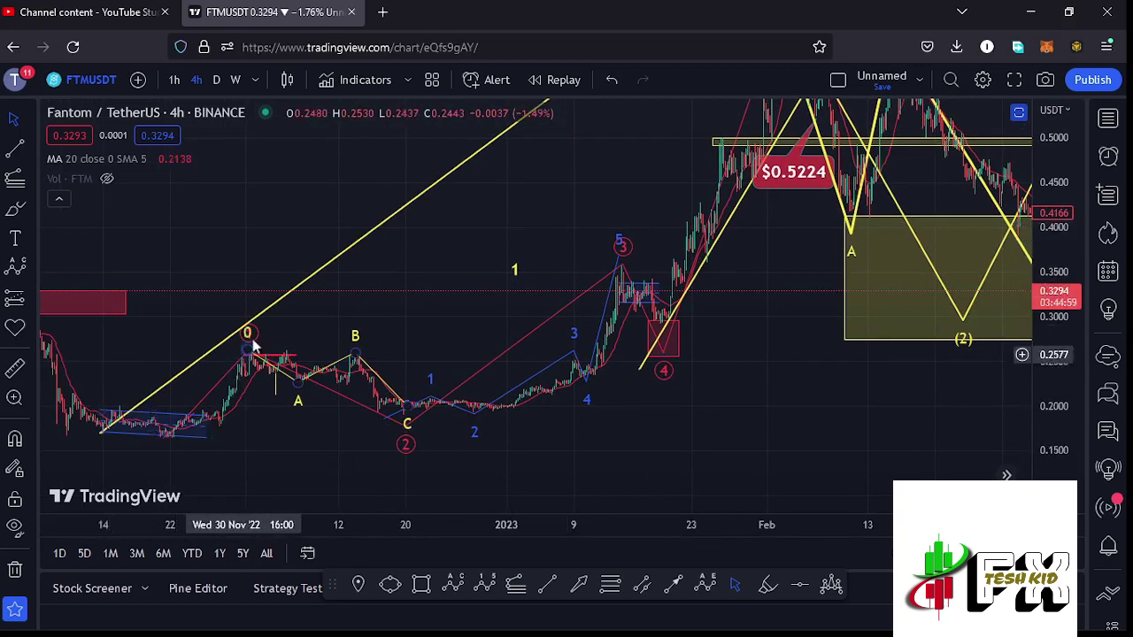
left_click_drag(808, 266, 670, 510)
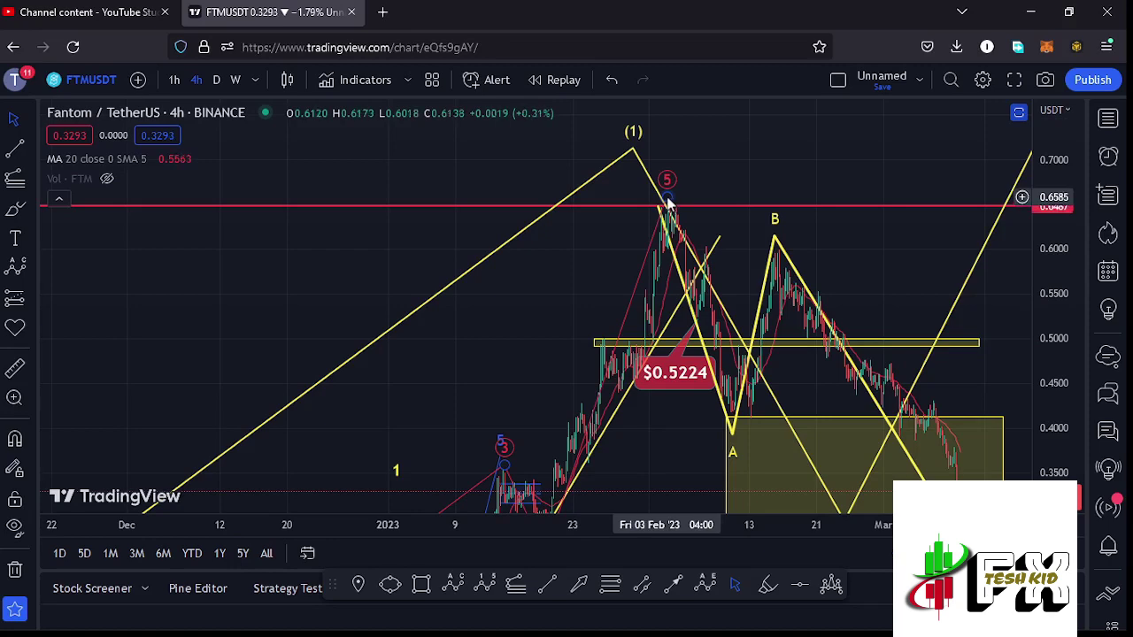
left_click_drag(1070, 228, 1065, 265)
scroll(579, 306, "down", 2)
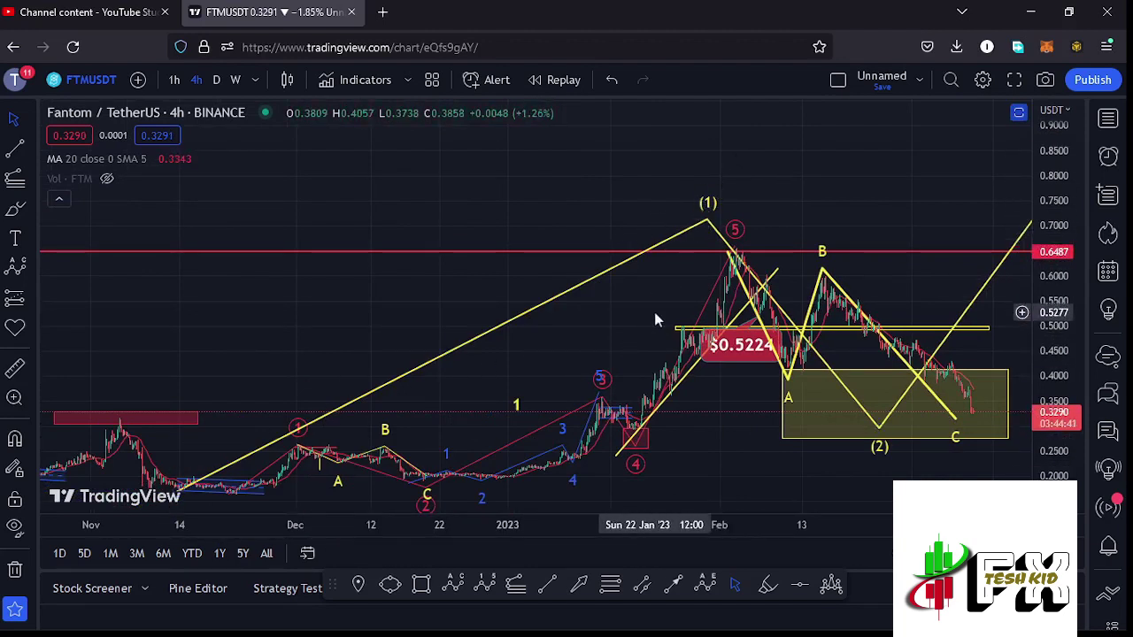
Draw a Fibonacci retracement from the November low at about 0.1651 to the February high at about 0.6569.
left_click_drag(632, 347, 619, 295)
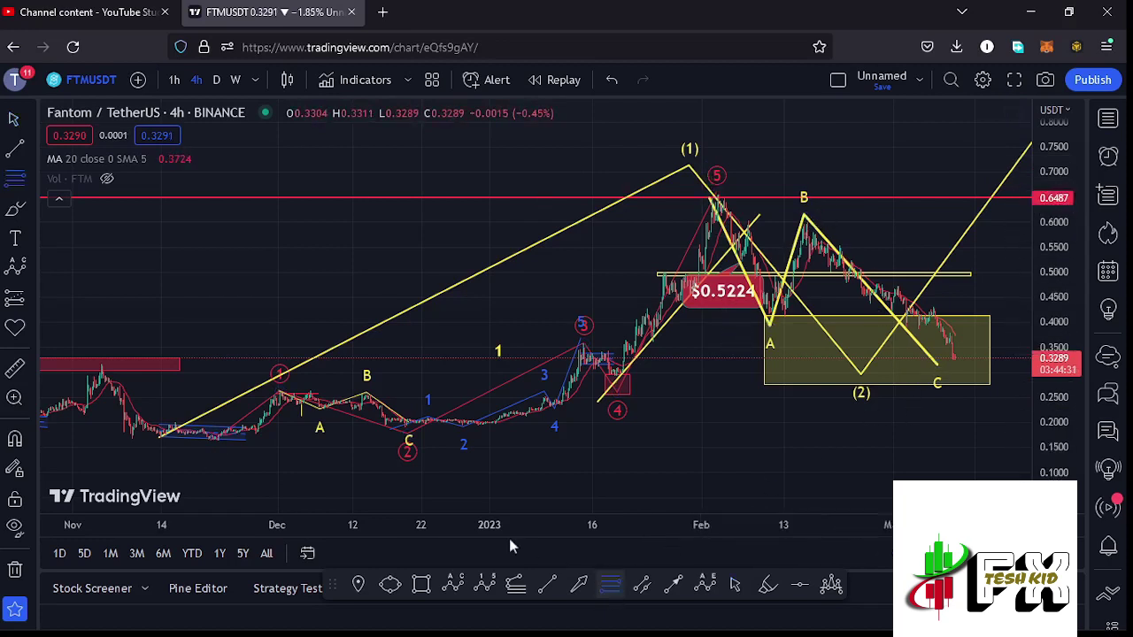
left_click(217, 440)
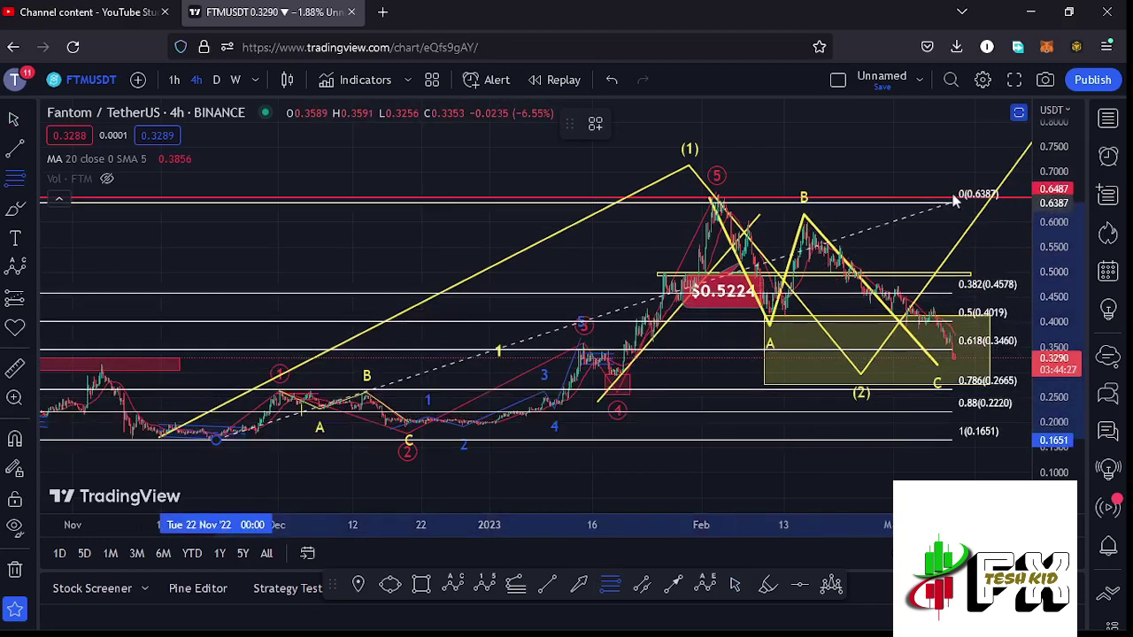
left_click(954, 200)
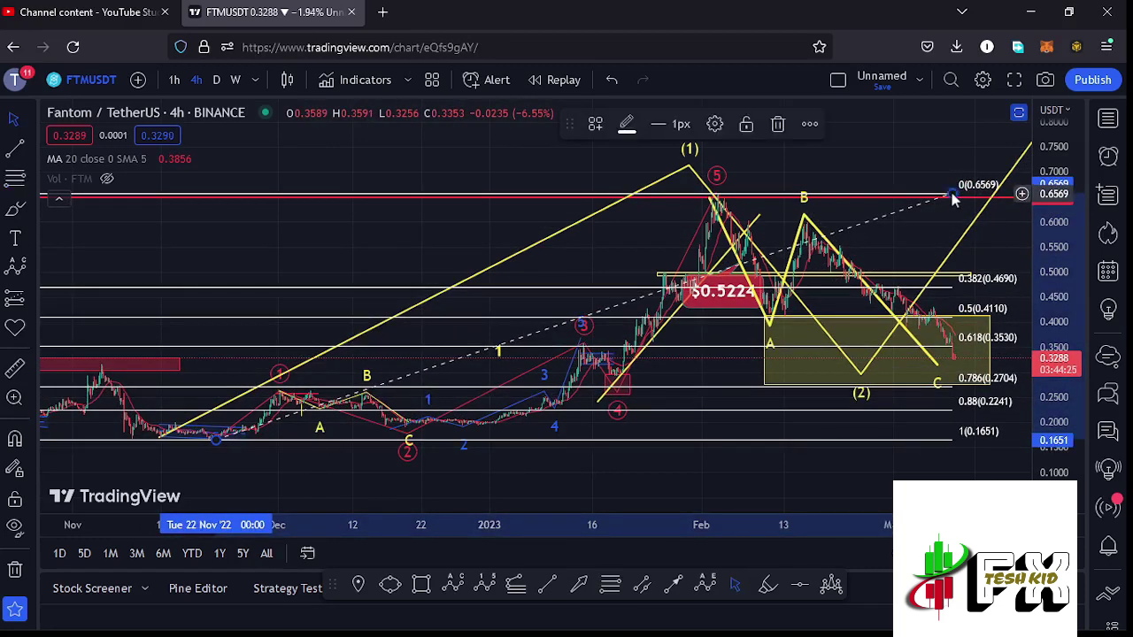
Compare the candles and the support rectangle with the Fibonacci levels, and remove the retracement.
left_click_drag(917, 232, 742, 222)
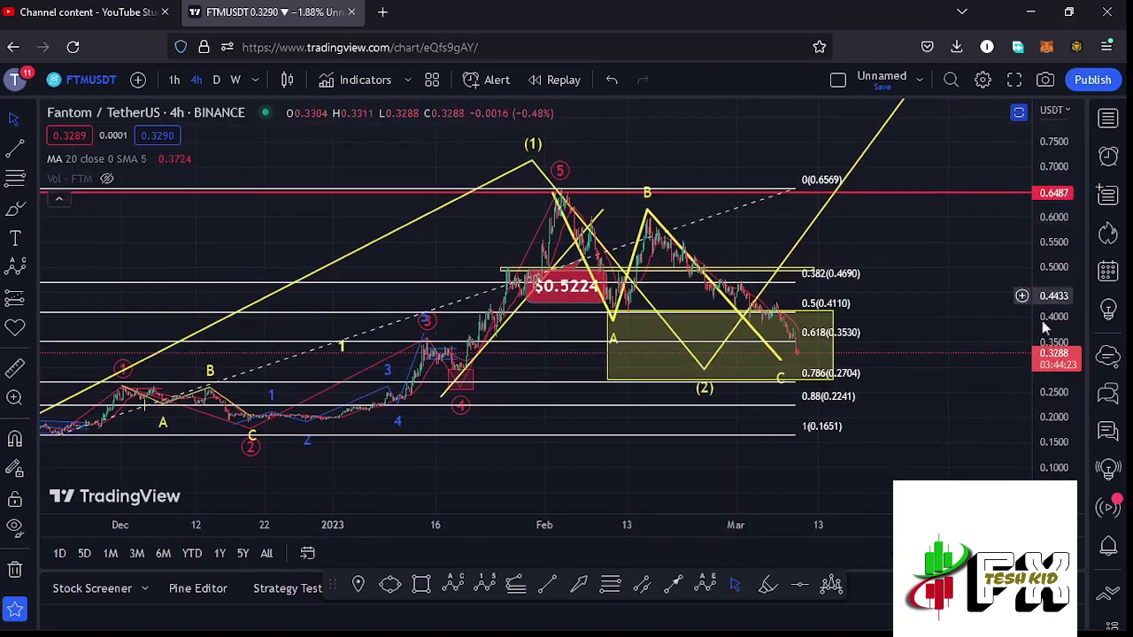
left_click_drag(1078, 350, 1067, 409)
scroll(898, 344, "up", 1)
scroll(845, 335, "up", 1)
left_click_drag(849, 330, 971, 321)
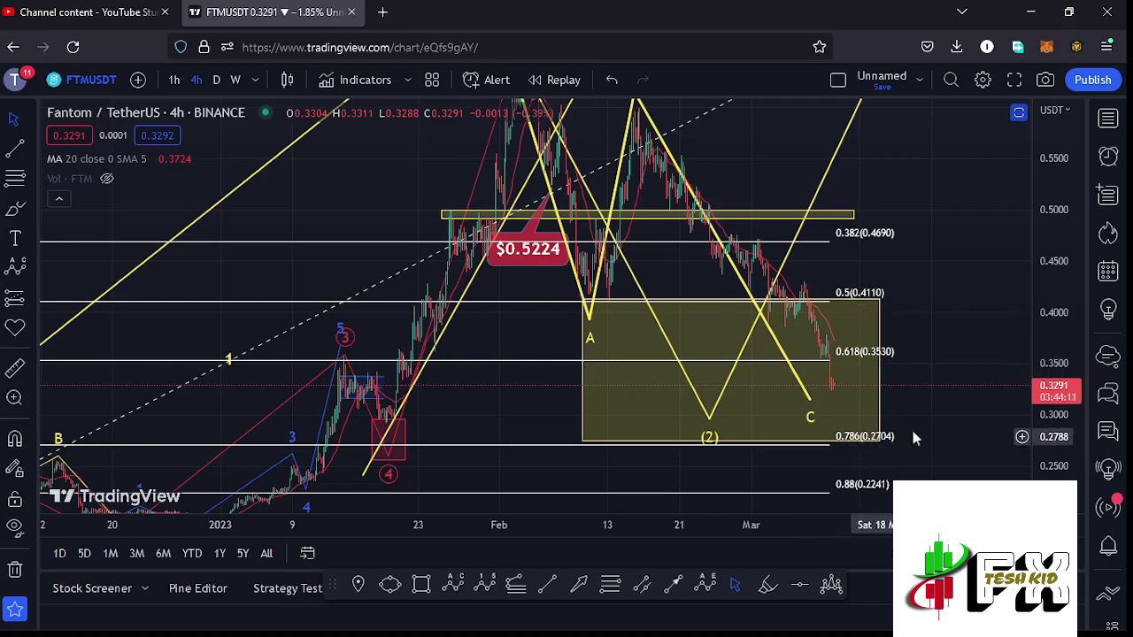
left_click_drag(950, 266, 937, 299)
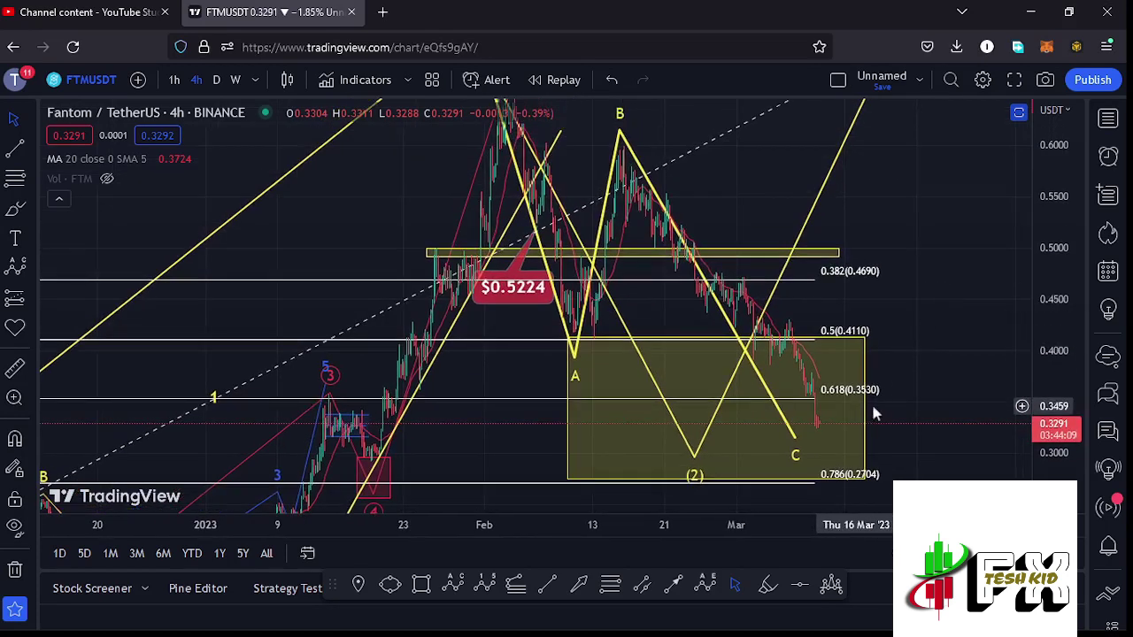
left_click_drag(1055, 195, 1055, 336)
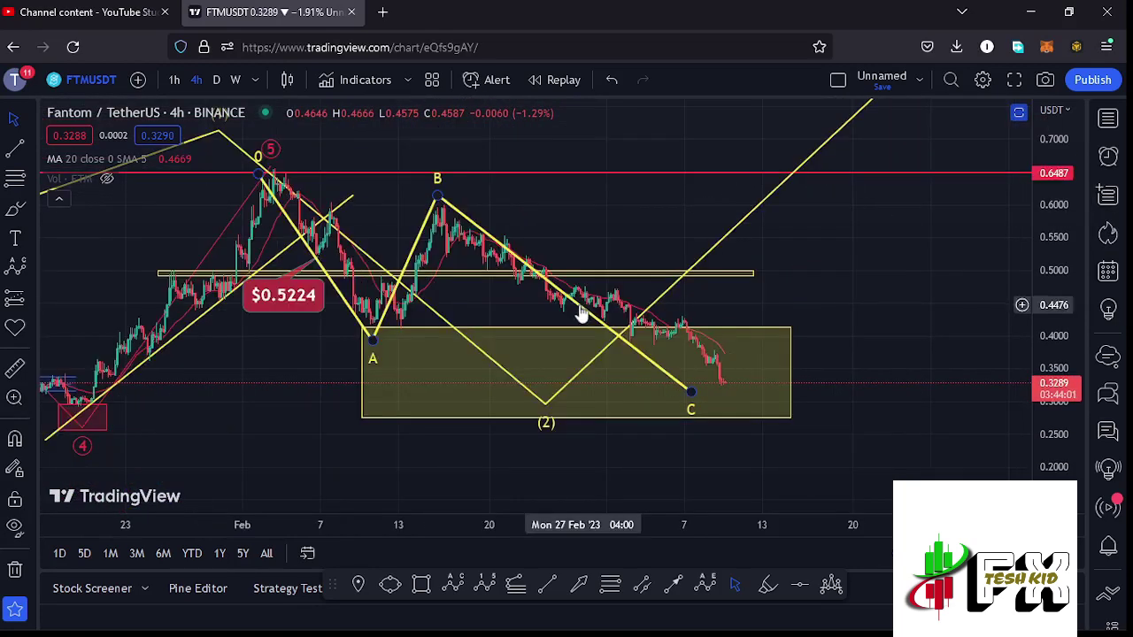
Lower point C of the yellow ABC correction to about 0.2933, within the support rectangle.
left_click_drag(527, 208, 653, 245)
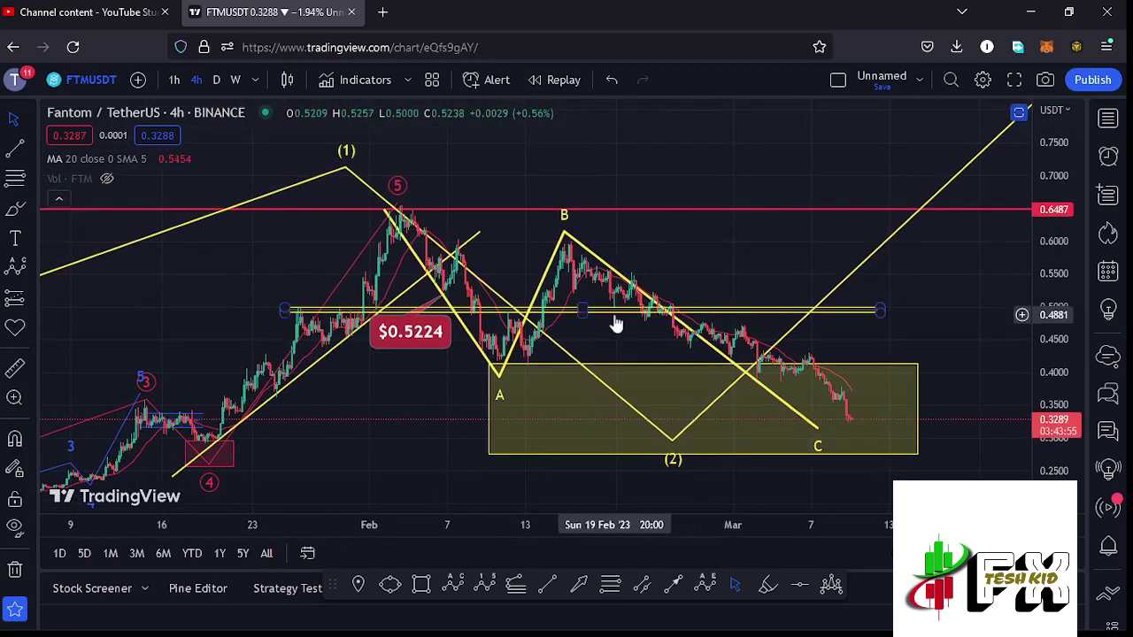
scroll(614, 310, "up", 1)
left_click_drag(590, 257, 628, 257)
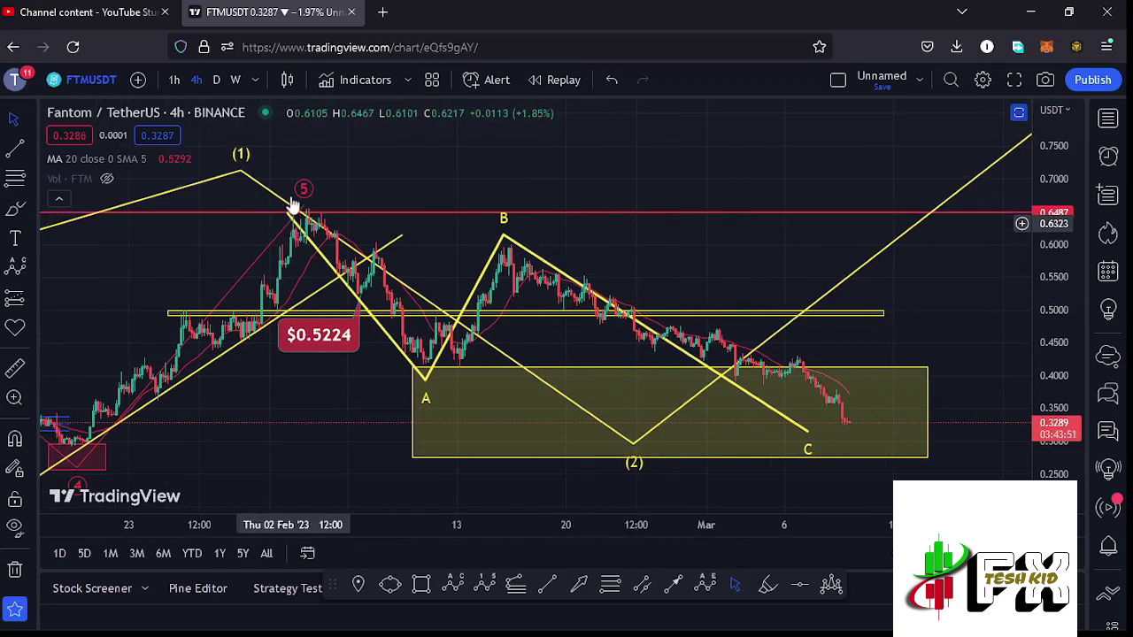
left_click(424, 394)
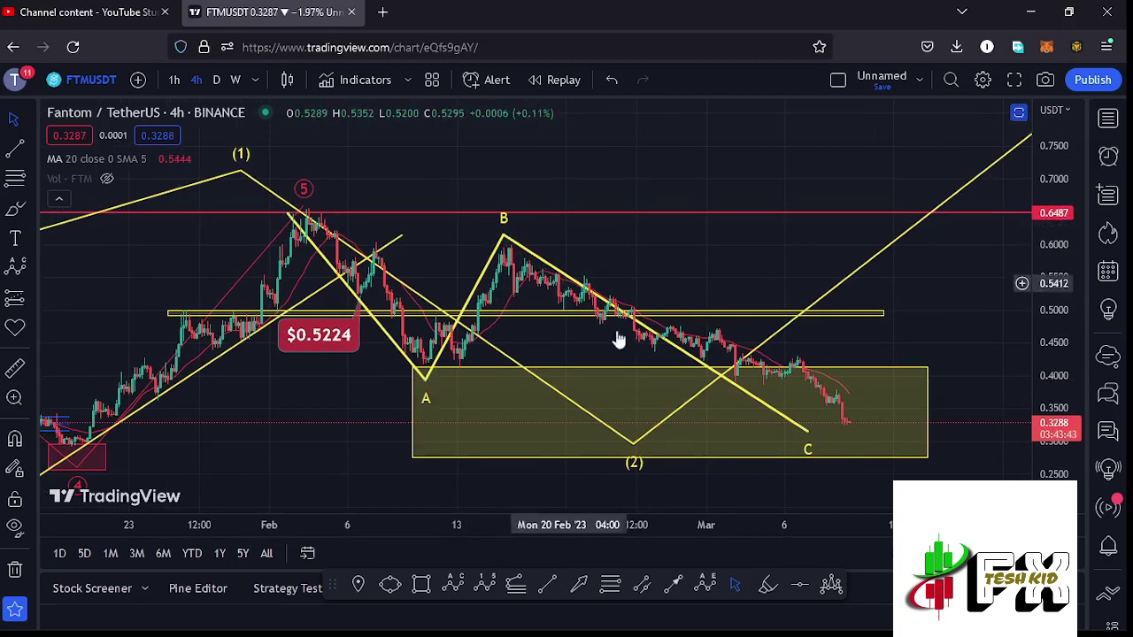
left_click(800, 490)
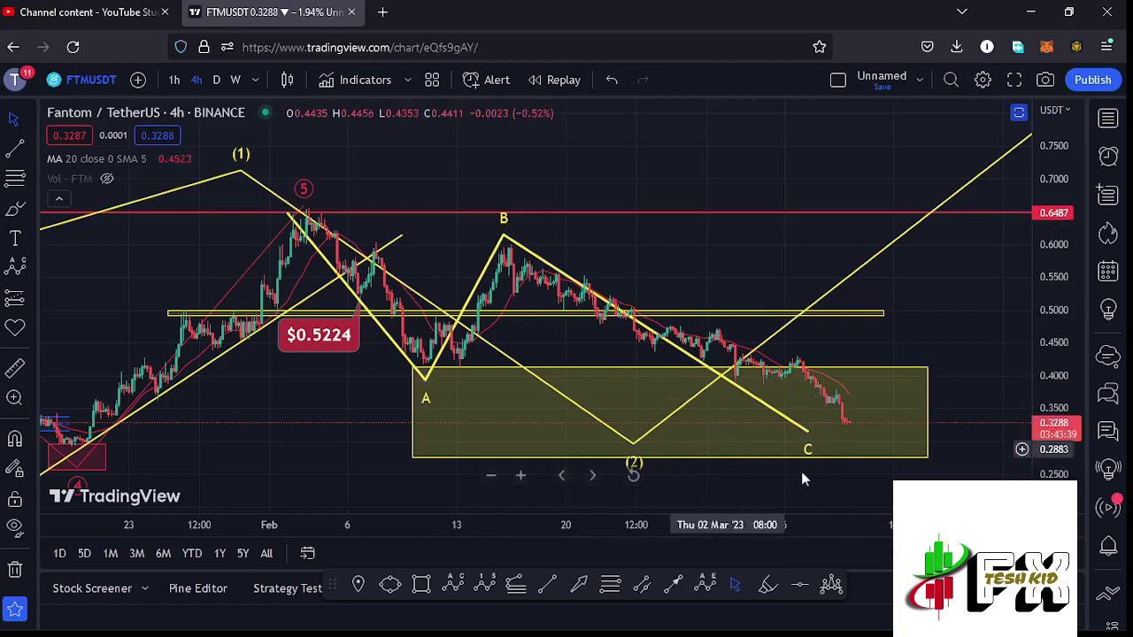
left_click_drag(988, 359, 873, 334)
left_click_drag(722, 416, 731, 431)
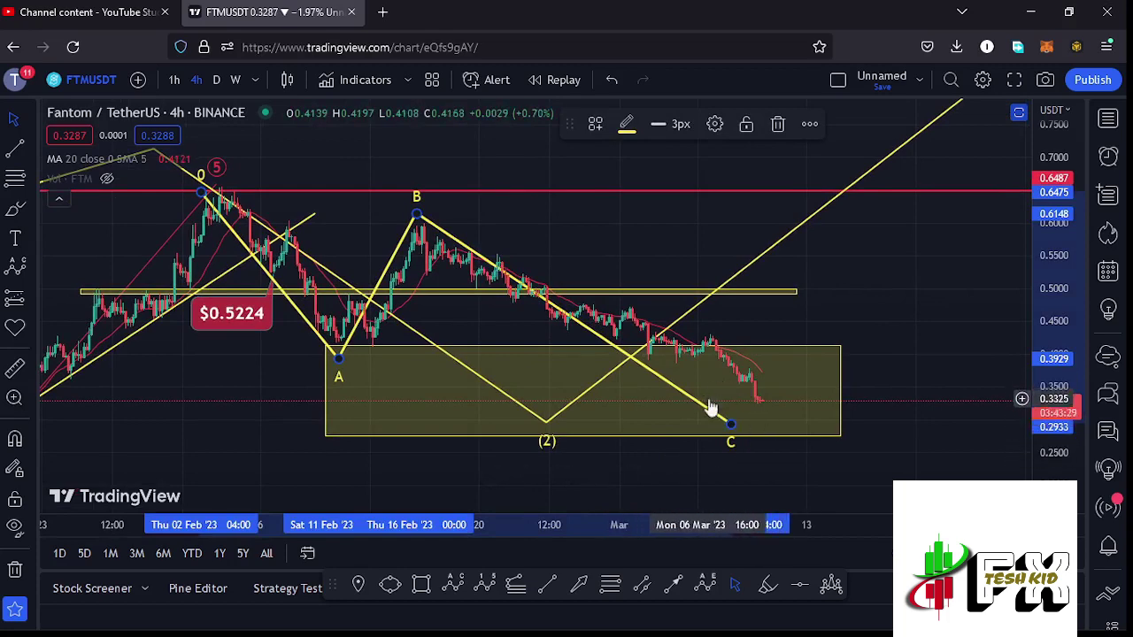
Draw a Fibonacci retracement from the November low at about 0.1672 up to the February high at about 0.6551.
scroll(699, 410, "down", 5)
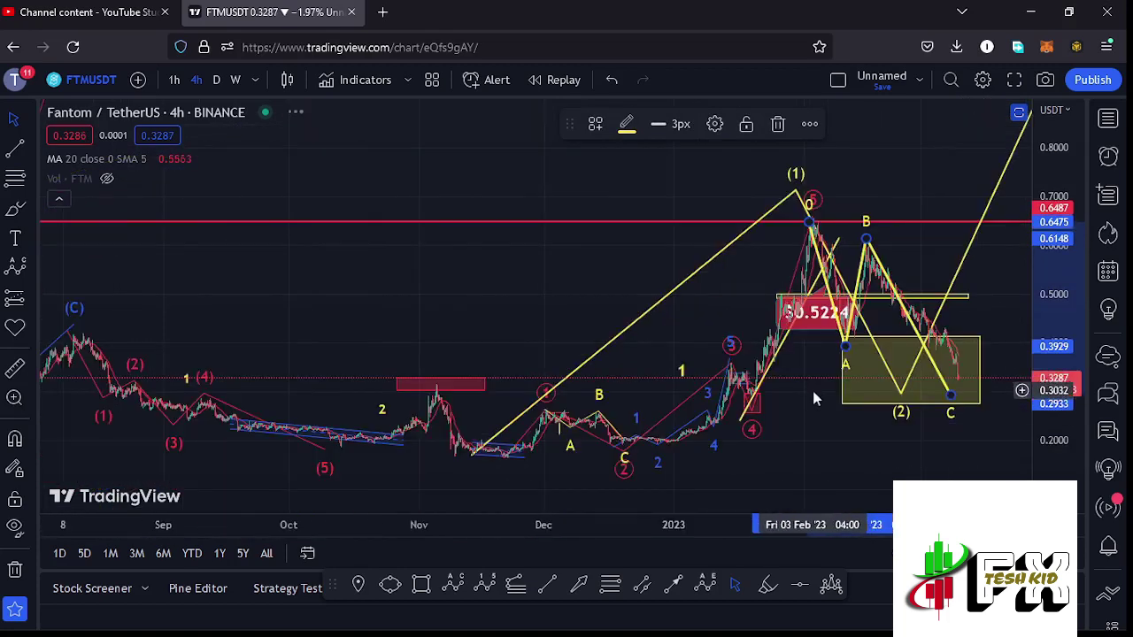
scroll(805, 413, "up", 2)
scroll(810, 433, "up", 2)
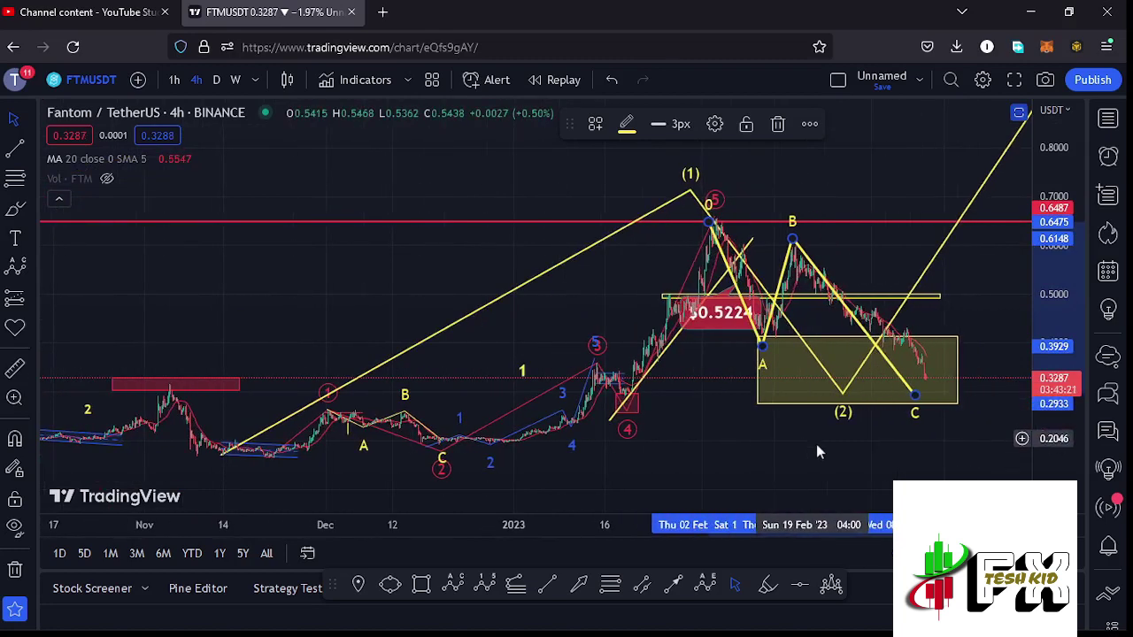
left_click_drag(861, 457, 783, 448)
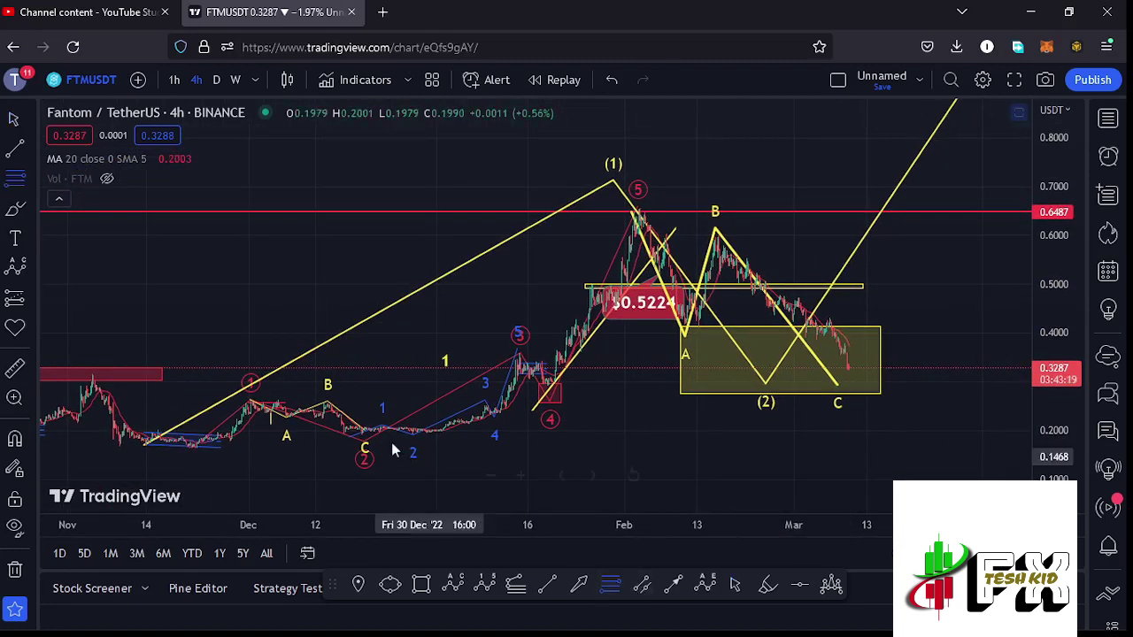
left_click(196, 447)
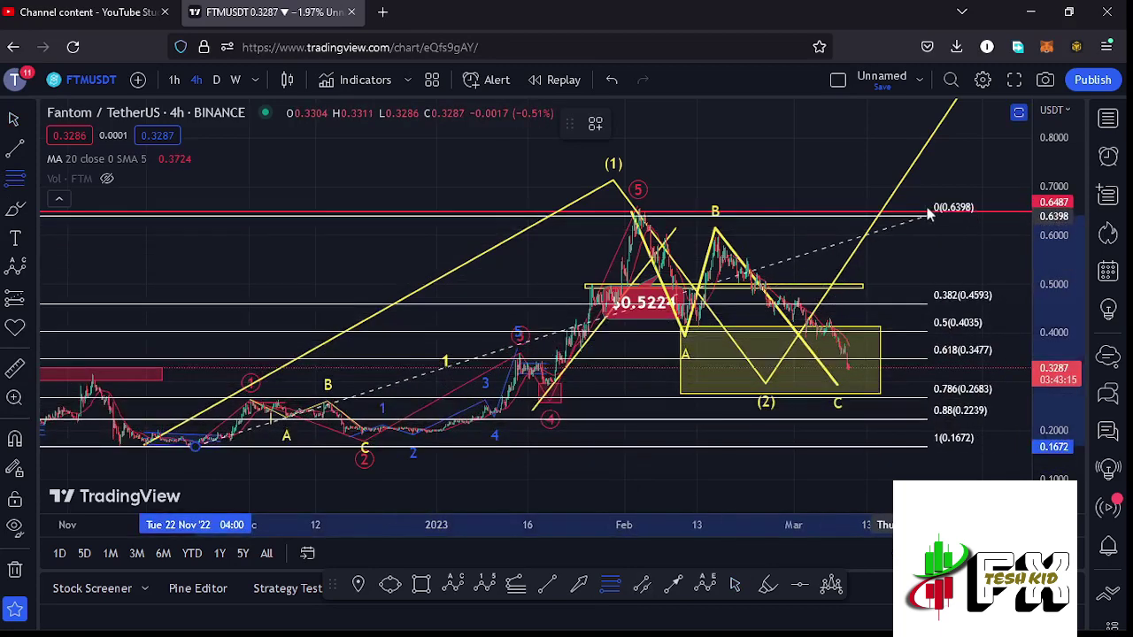
left_click(932, 213)
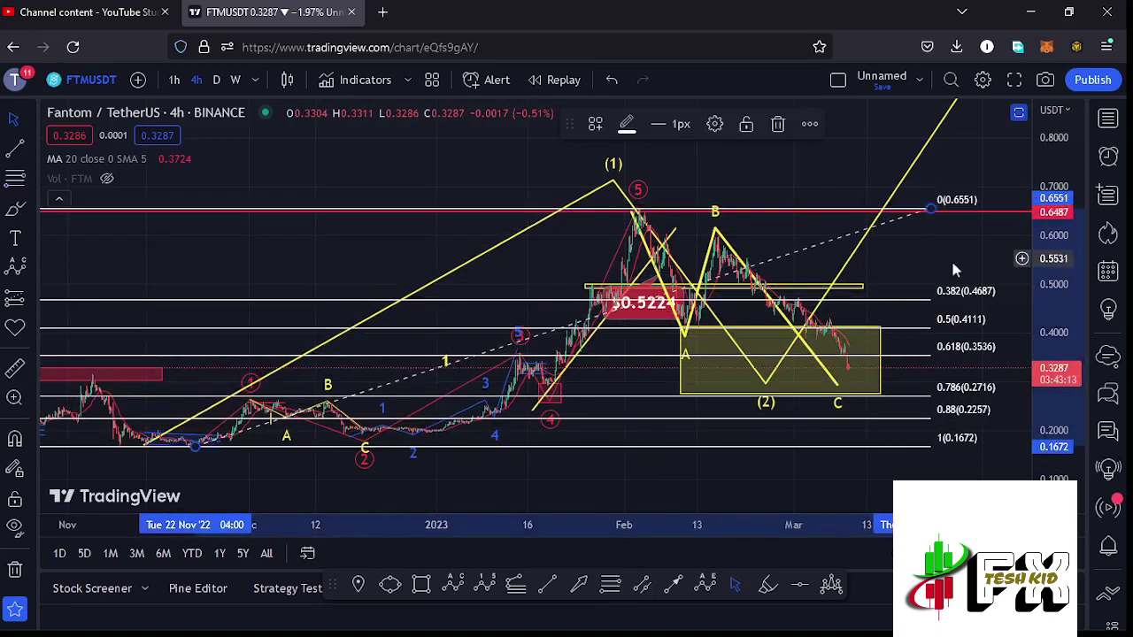
Move the wave (2) point down and forward in time to just above the 0.786 Fibonacci level.
left_click_drag(946, 263, 887, 250)
scroll(1046, 332, "up", 5)
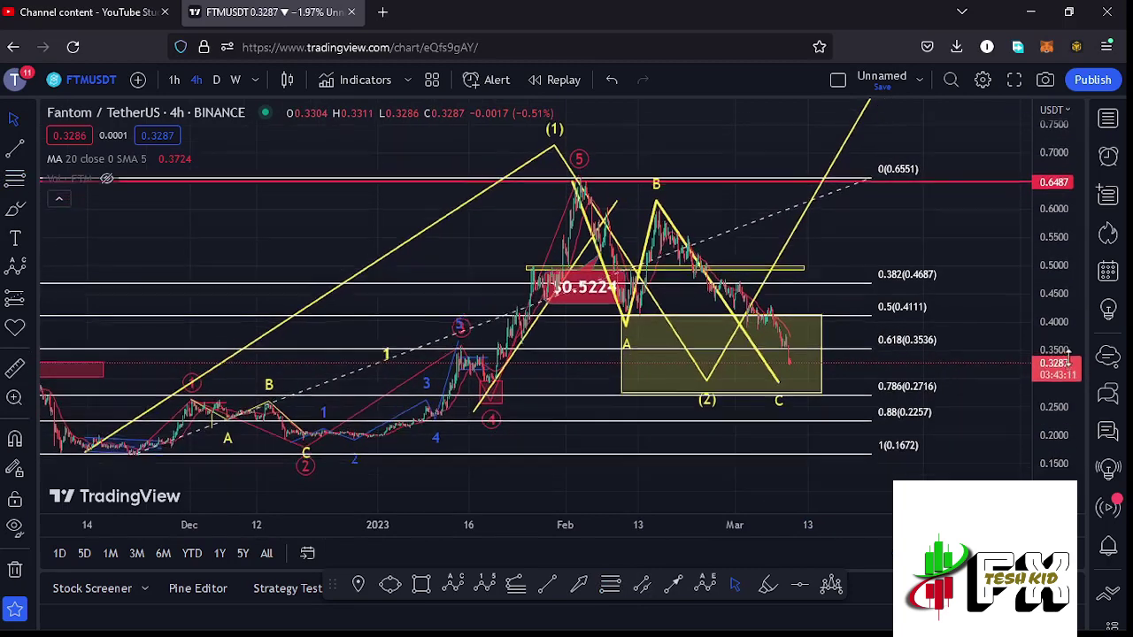
scroll(974, 352, "up", 2)
scroll(960, 352, "up", 3)
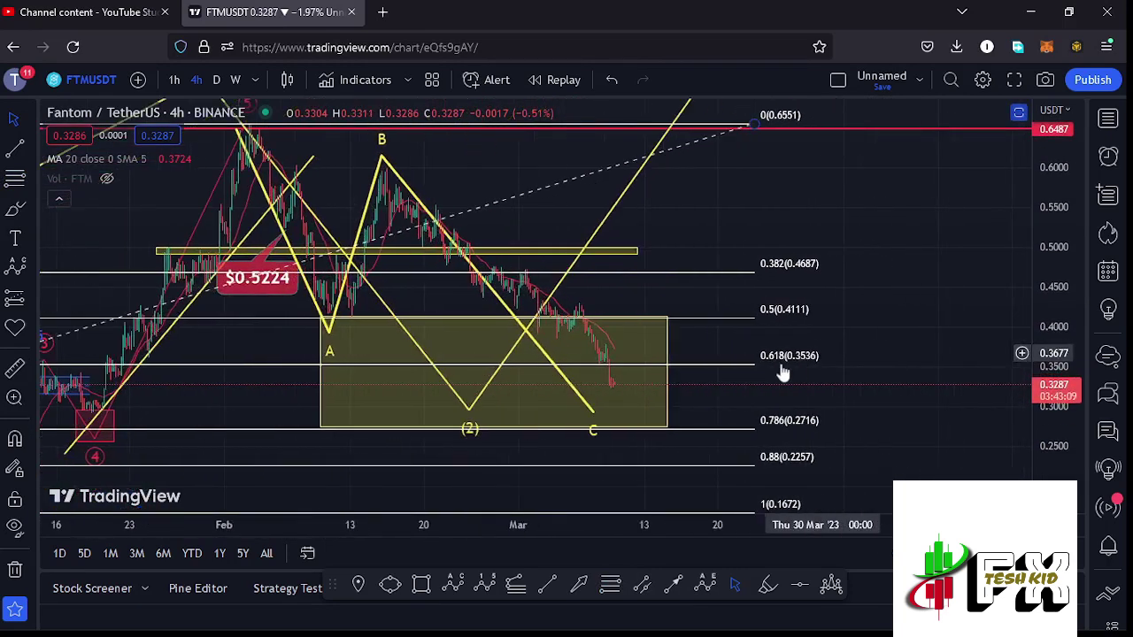
left_click_drag(758, 395, 858, 389)
scroll(866, 400, "up", 2)
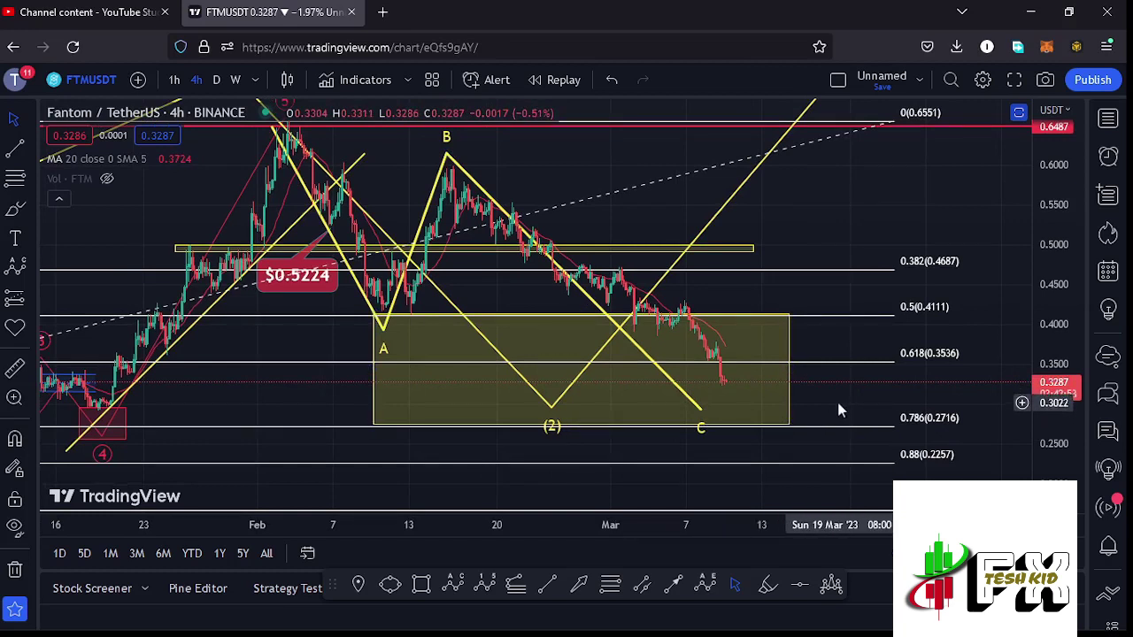
left_click_drag(549, 411, 596, 431)
Draw a yellow arrow from the latest candle down to about 0.2512, between the 0.786 and 0.88 Fibonacci levels.
left_click_drag(850, 398, 853, 358)
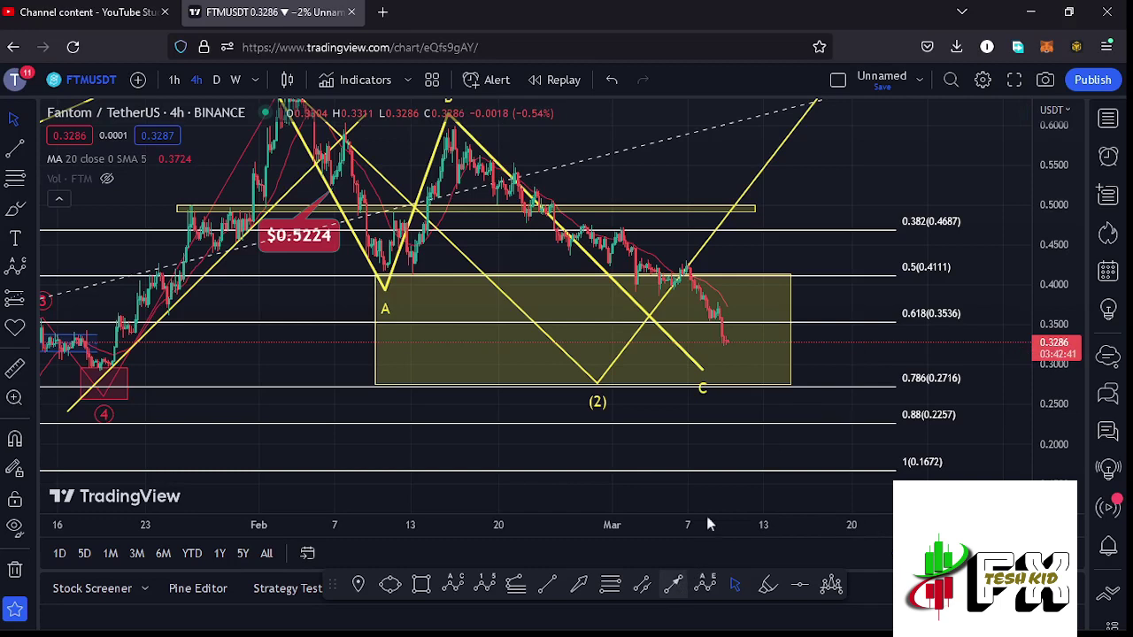
left_click(724, 342)
left_click(742, 403)
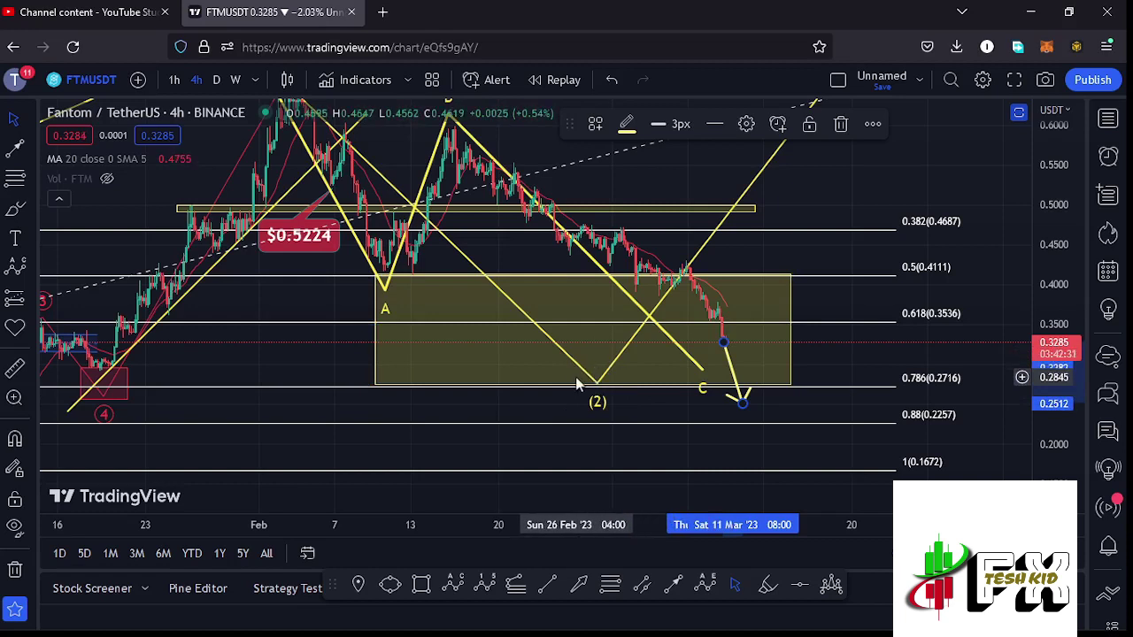
Delete the Fibonacci retracement drawn between the November low and the February high.
left_click_drag(856, 183, 794, 258)
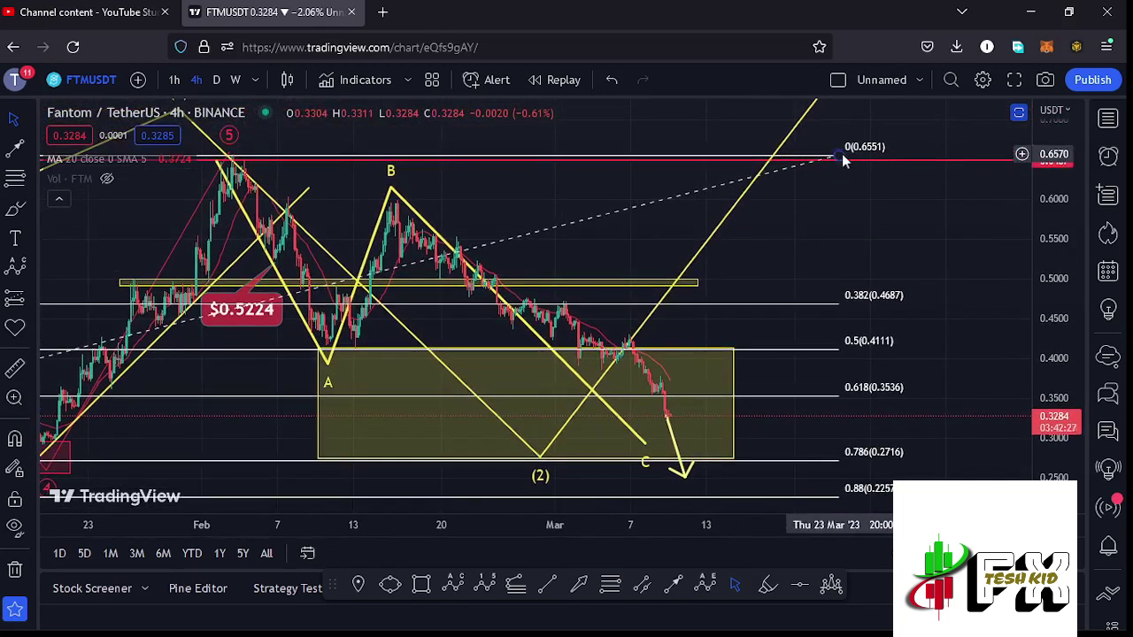
left_click(842, 155)
left_click(778, 124)
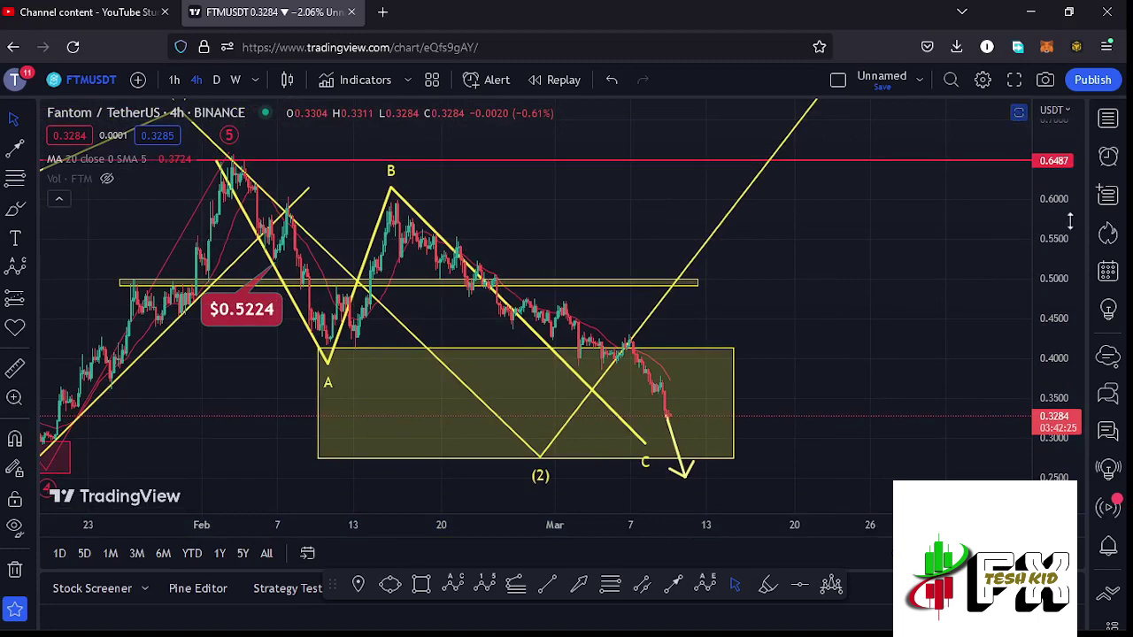
Examine the projected yellow path from wave (2) through waves (3), (4) and (5) on the 4h chart.
left_click_drag(1071, 219, 1068, 269)
scroll(870, 288, "down", 8)
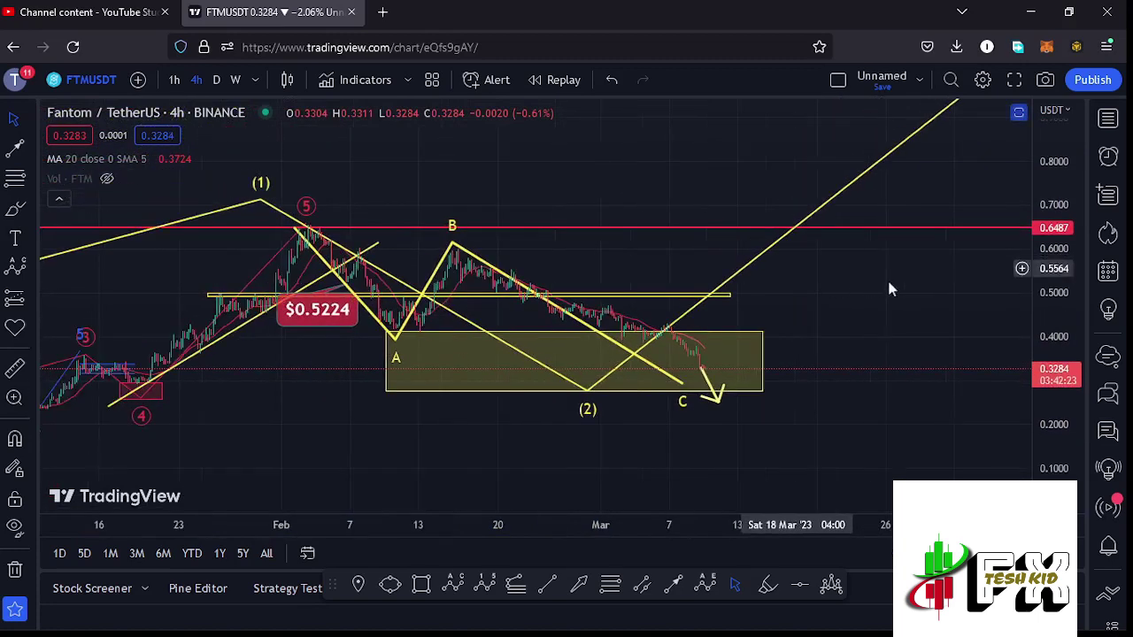
left_click_drag(955, 294, 667, 424)
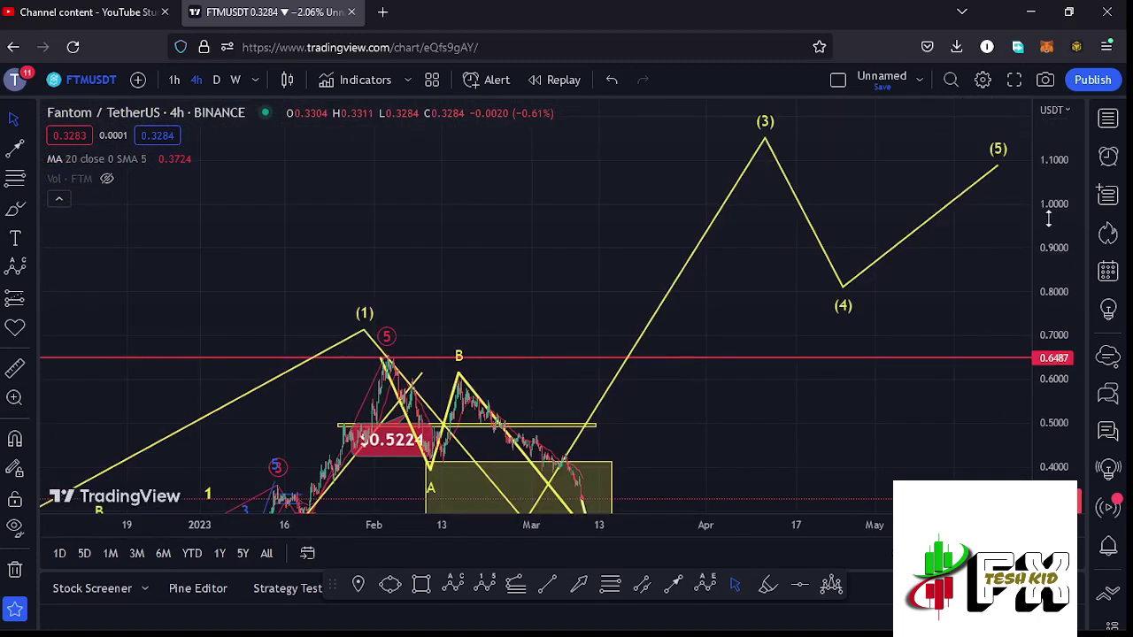
left_click_drag(1048, 219, 1049, 252)
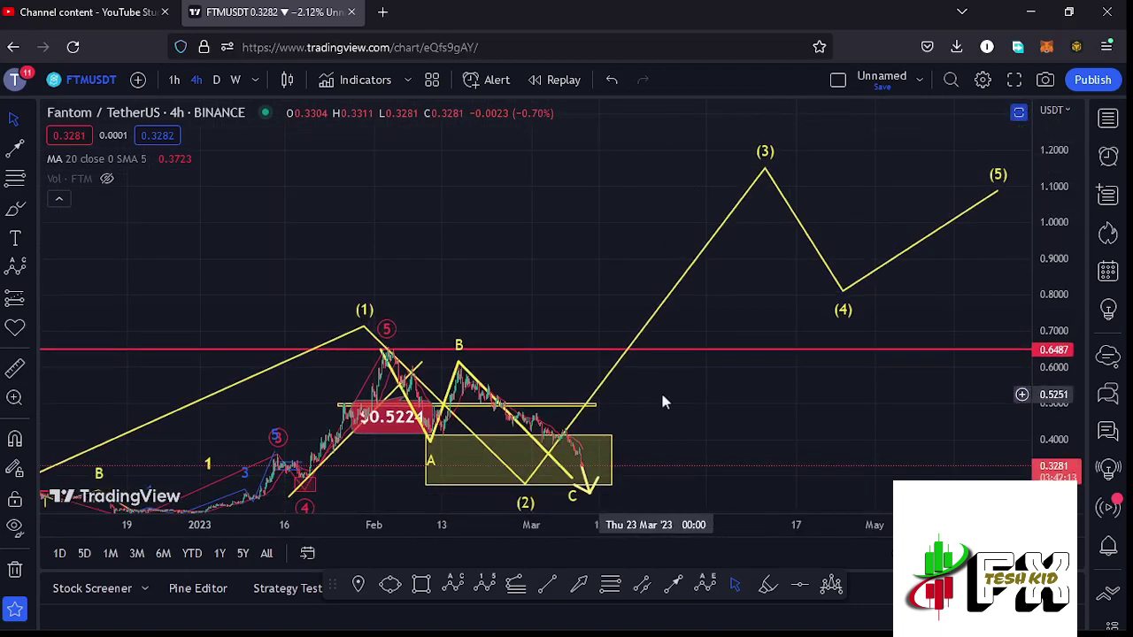
left_click_drag(701, 419, 808, 291)
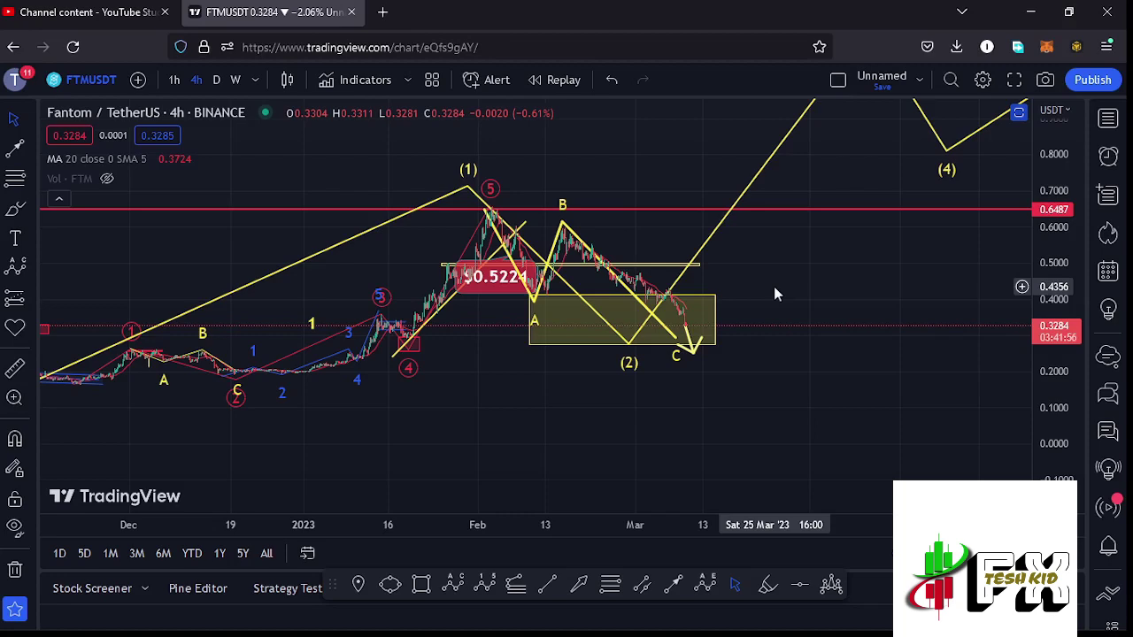
Bring back the indicator panes, maximize the RSI pane to examine its latest values, and restore the pane layout.
double_click(775, 287)
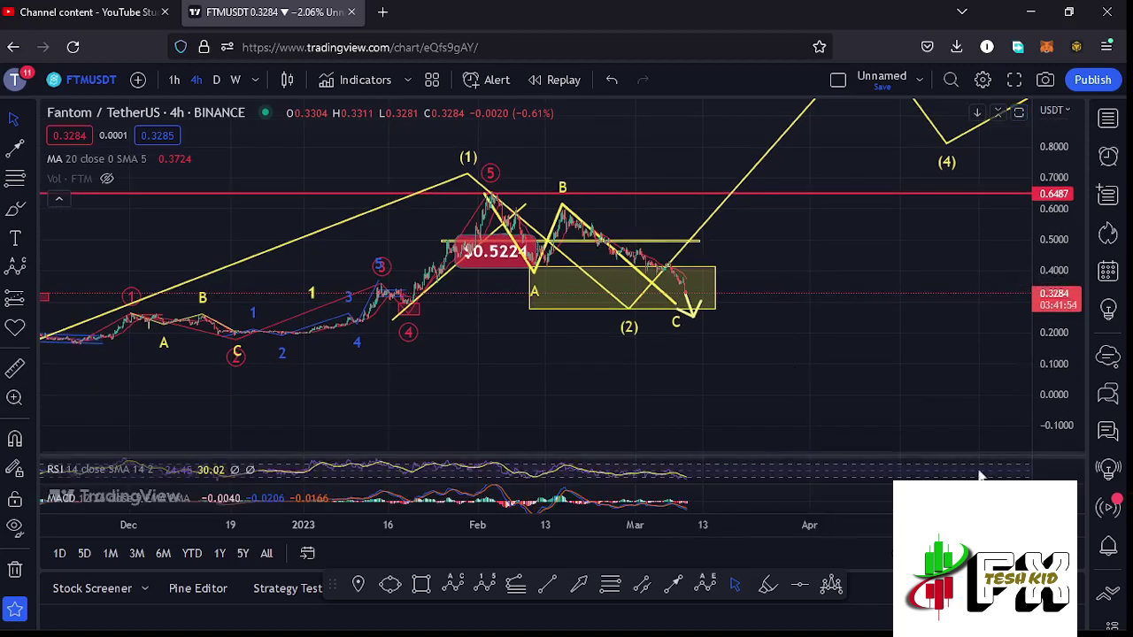
left_click(1019, 470)
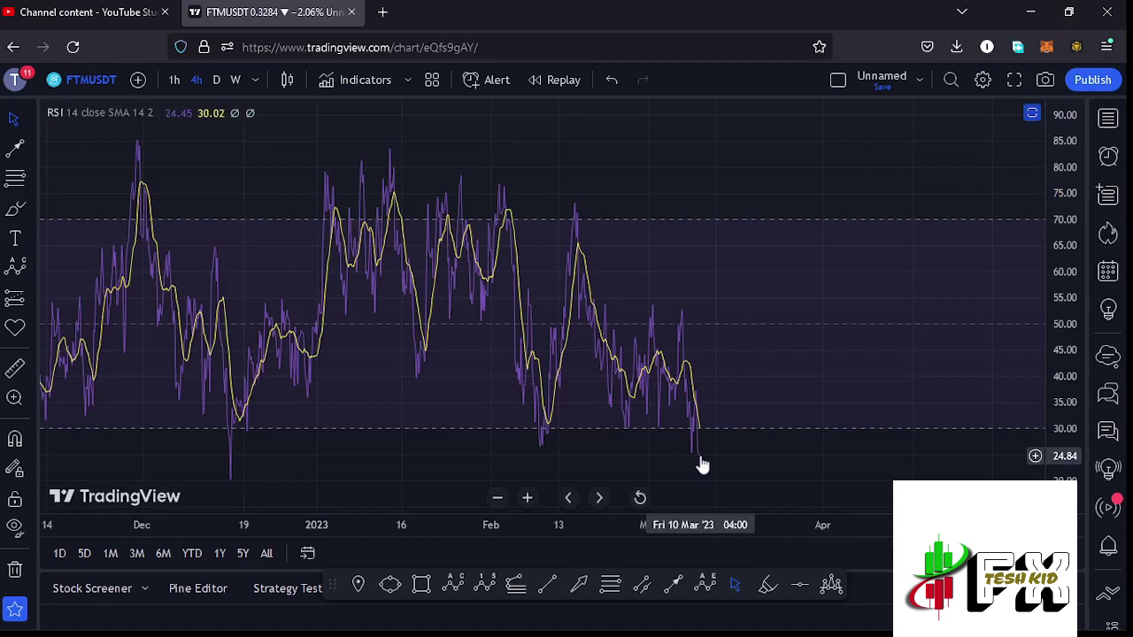
left_click(1032, 114)
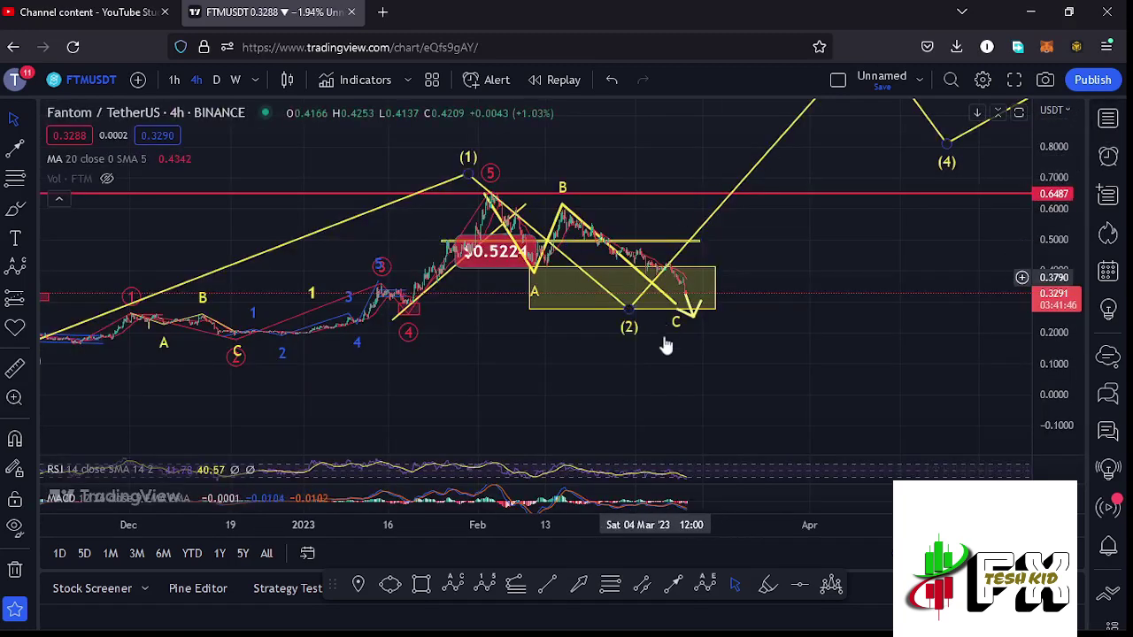
Redirect the yellow arrow upward so it runs from about 0.2988 near the latest candle to about 0.5048.
left_click_drag(693, 324, 742, 247)
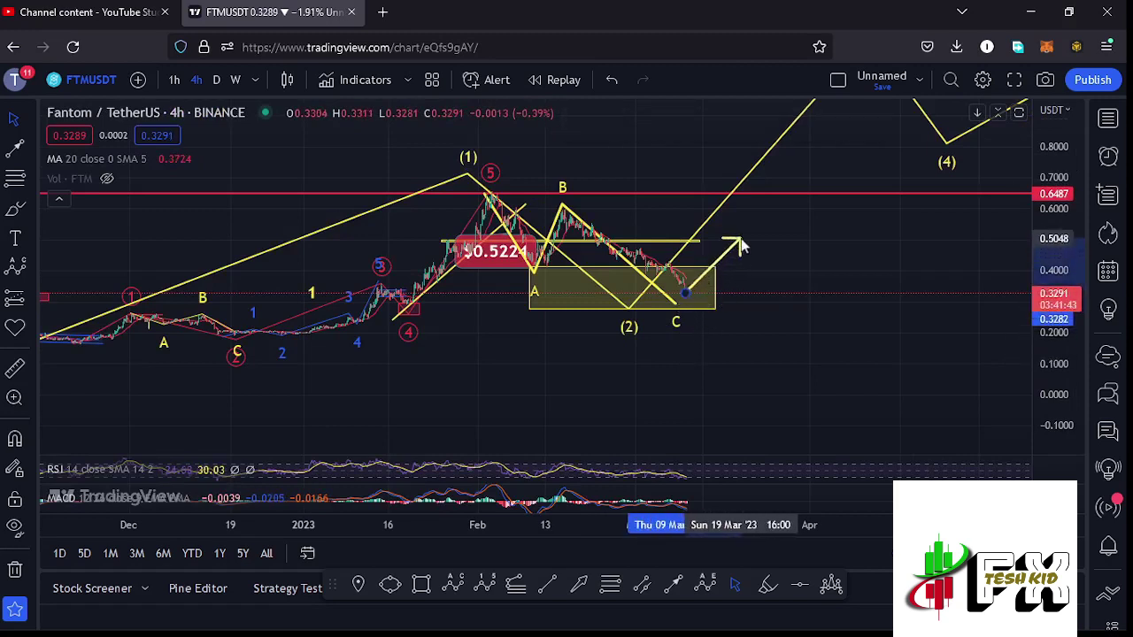
left_click(691, 301)
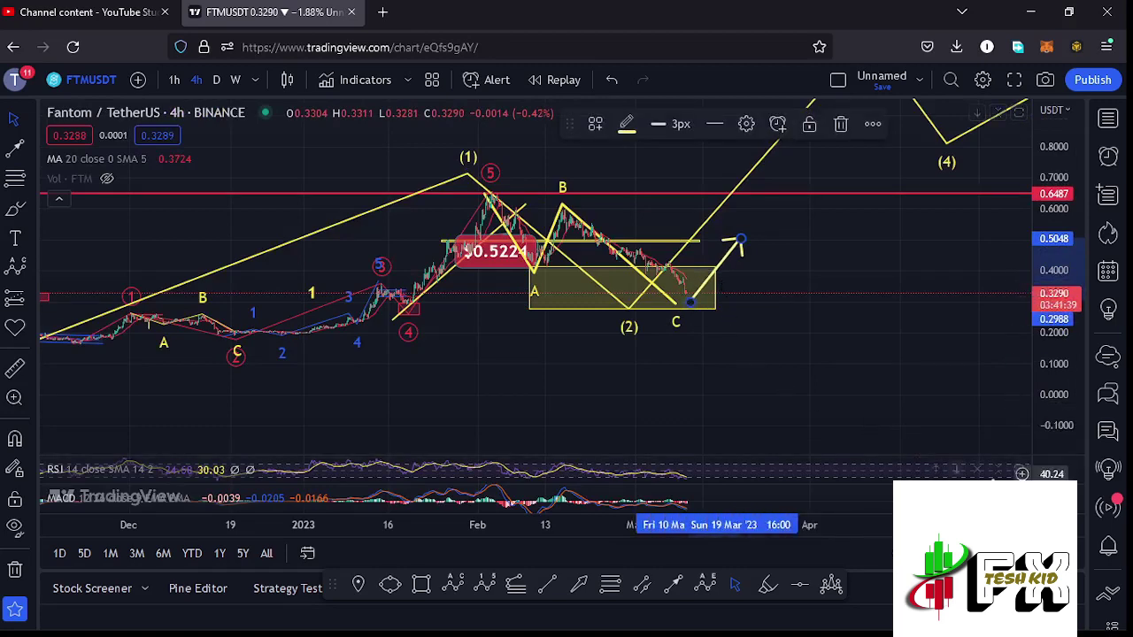
Maximize the MACD pane to examine the latest histogram bars and line direction, and restore the pane layout.
left_click(1022, 498)
scroll(721, 402, "up", 6)
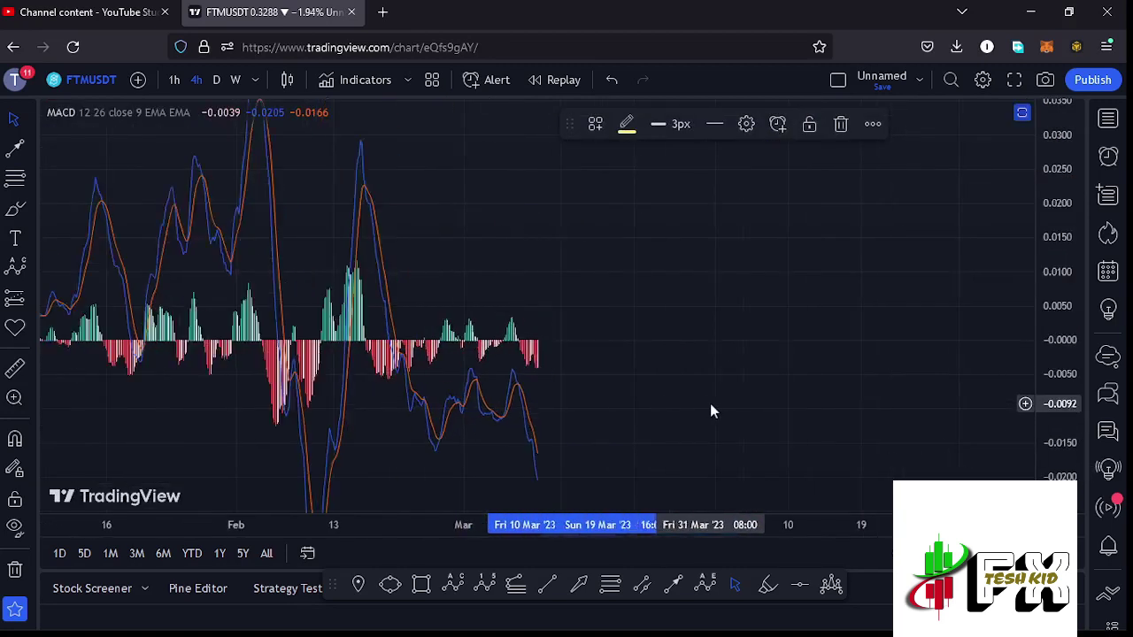
left_click_drag(544, 381, 959, 376)
scroll(790, 384, "up", 2)
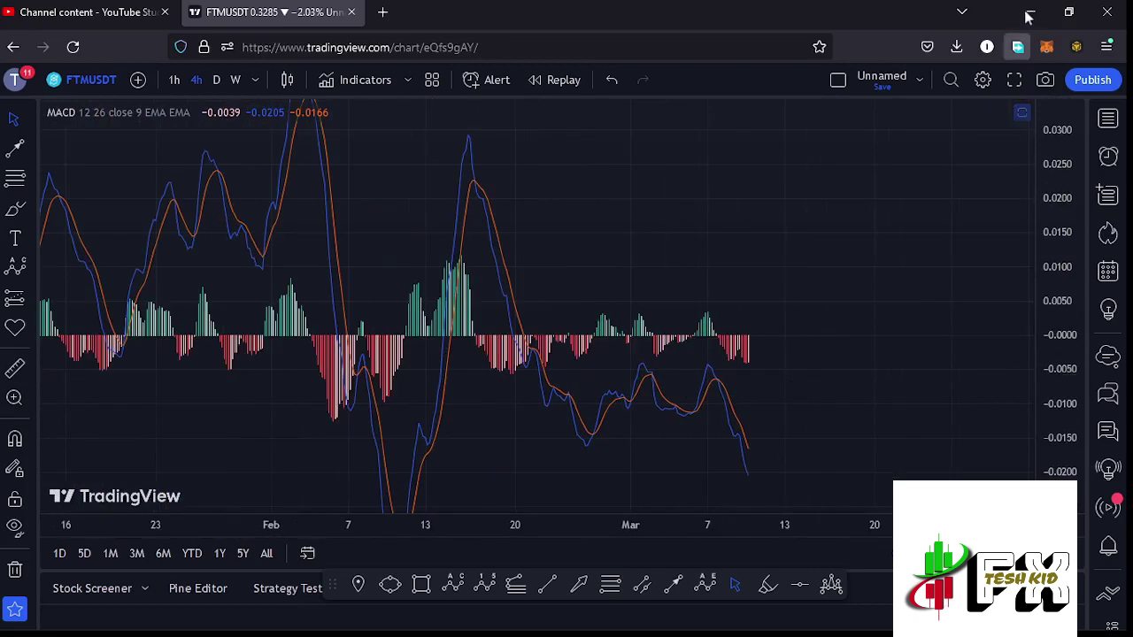
left_click(1023, 112)
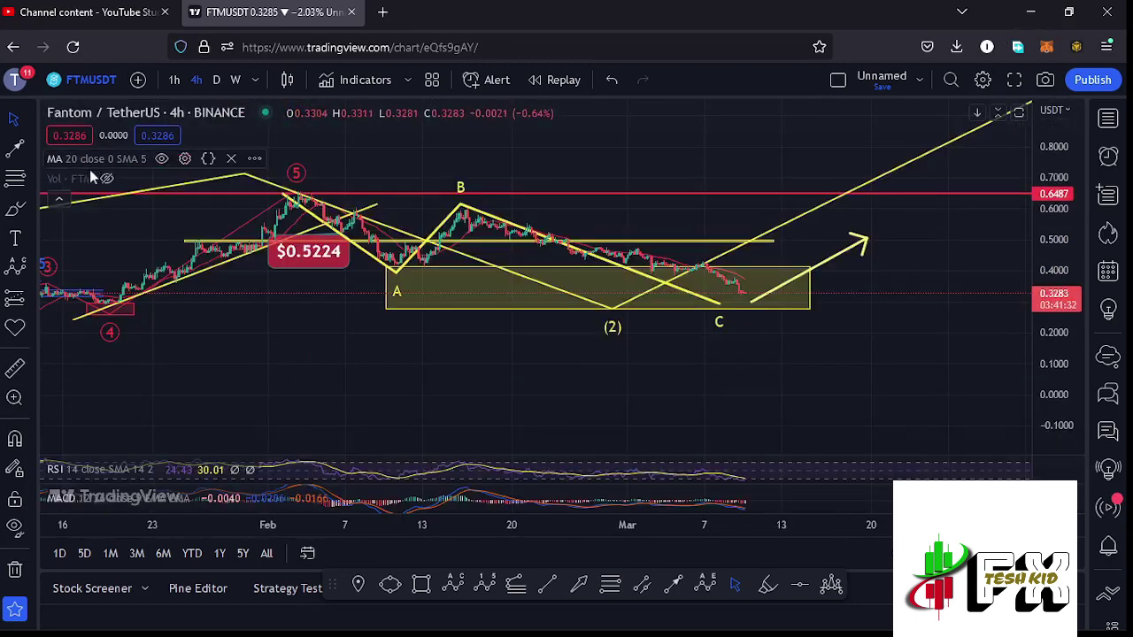
Temporarily show the volume bars on the price chart and examine the volume of the latest candles.
left_click(107, 178)
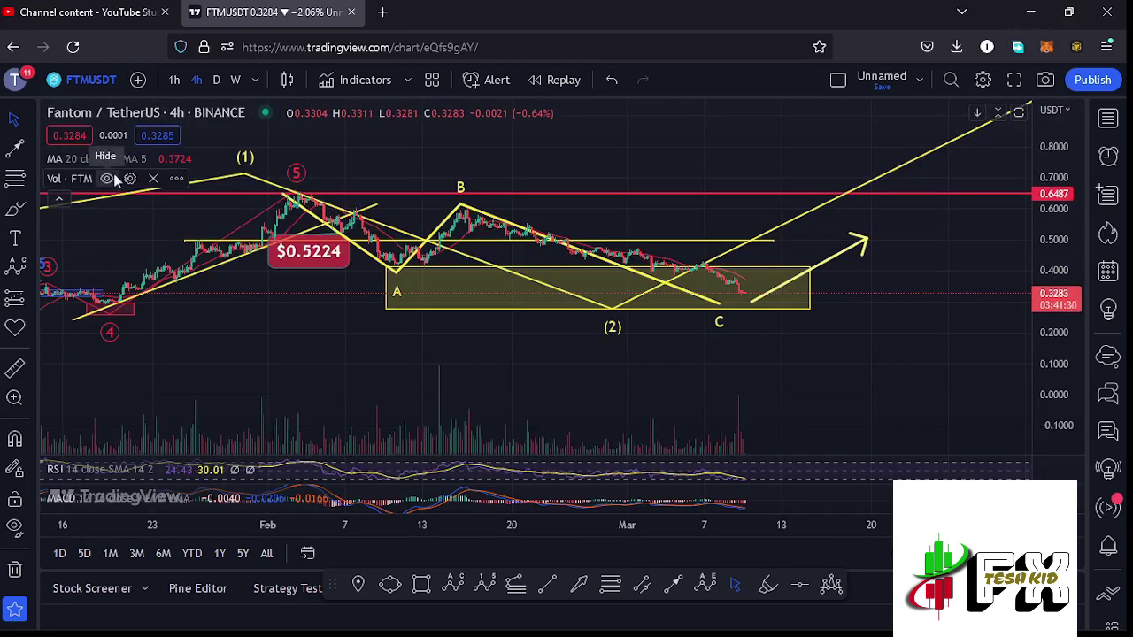
scroll(478, 453, "up", 1)
scroll(481, 454, "up", 3)
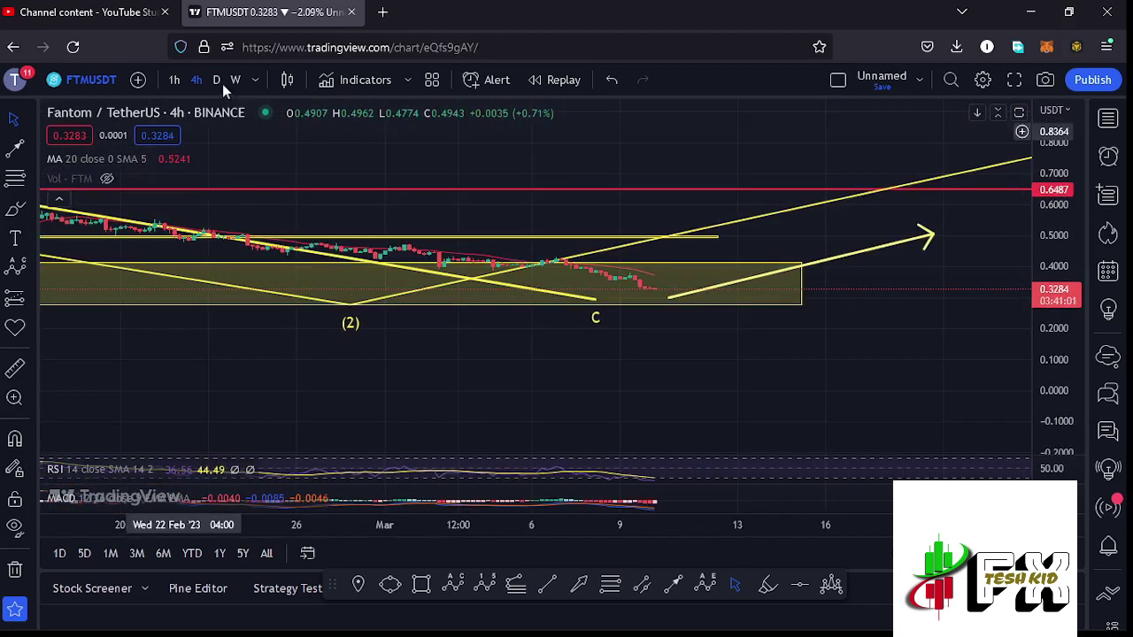
Switch the chart to the daily timeframe and maximize the price pane with the full price history and larger wave count in view.
left_click(218, 80)
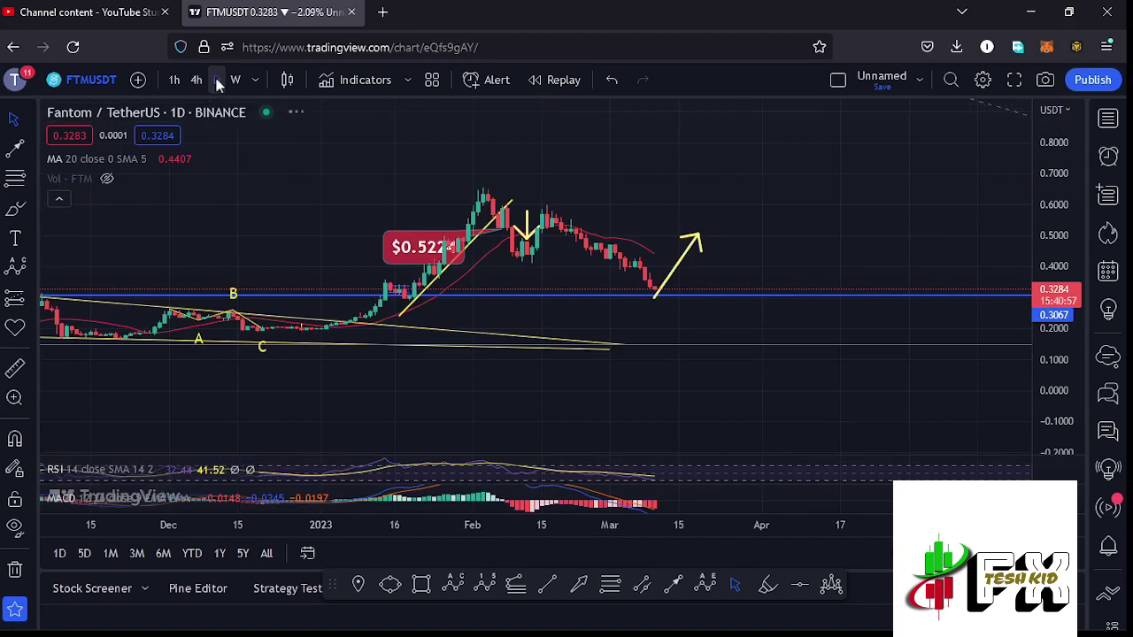
scroll(361, 323, "down", 3)
scroll(657, 318, "down", 5)
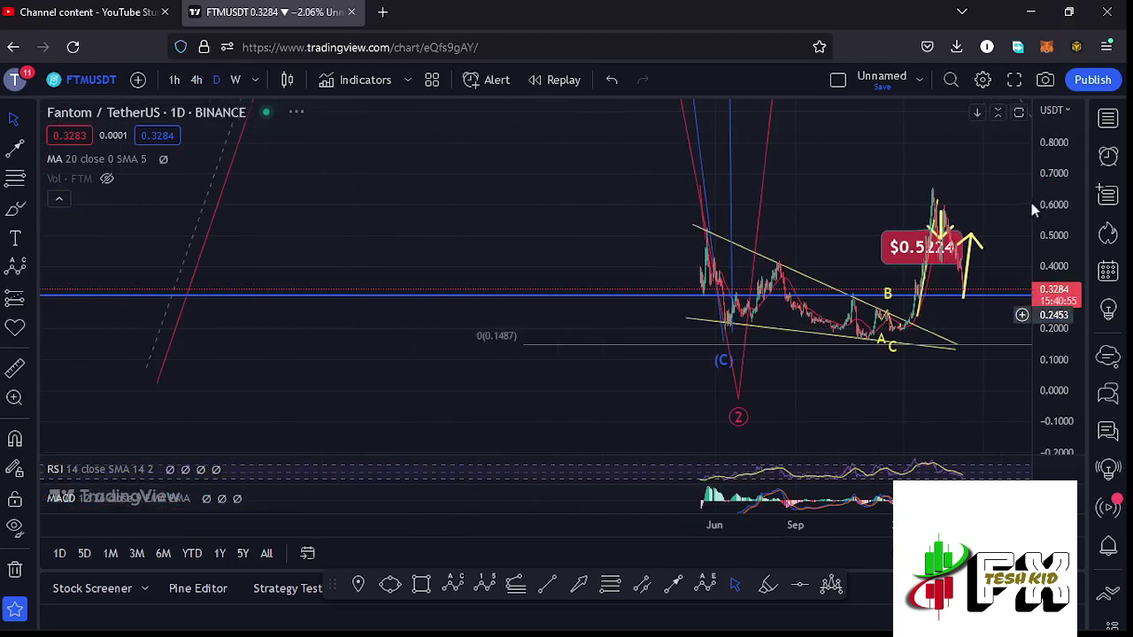
scroll(1051, 237, "down", 6)
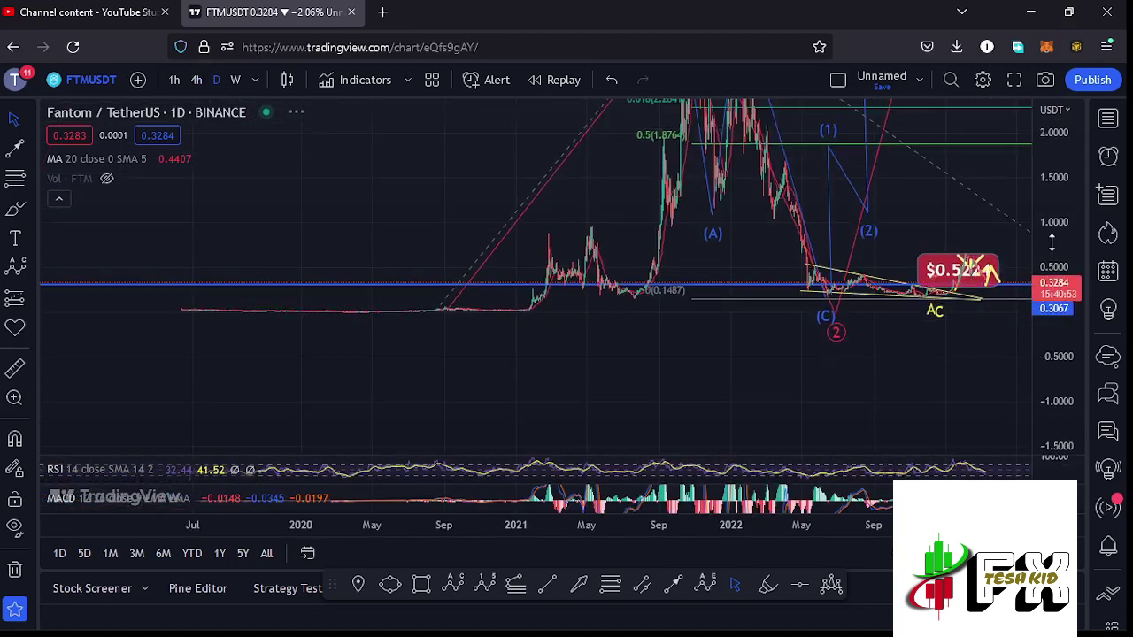
left_click_drag(885, 271, 673, 329)
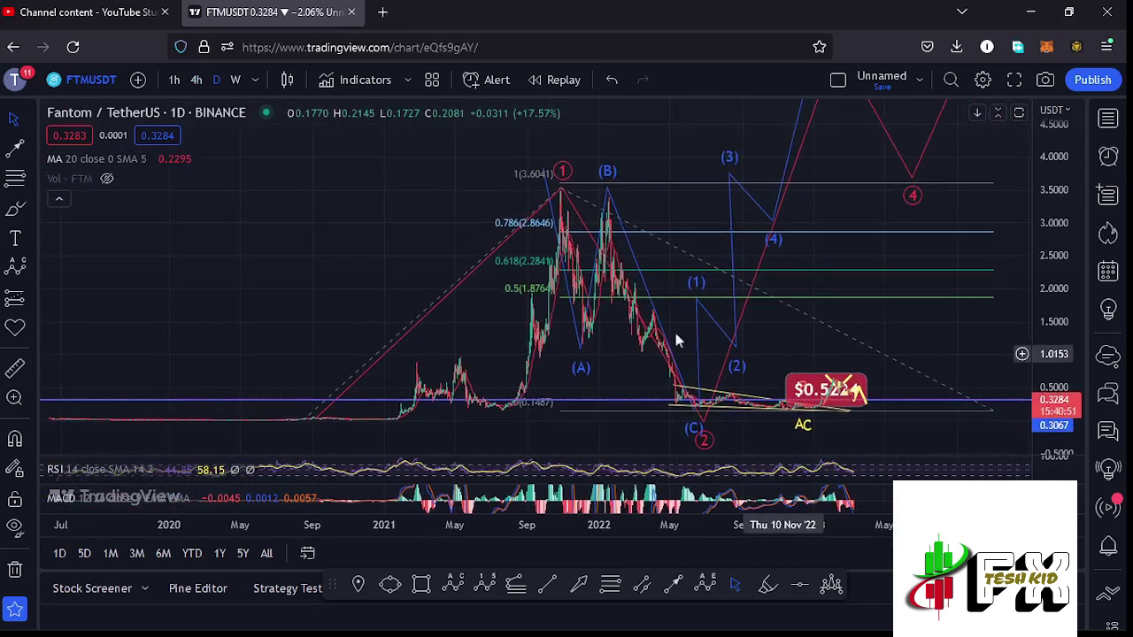
double_click(355, 274)
left_click_drag(370, 265, 324, 265)
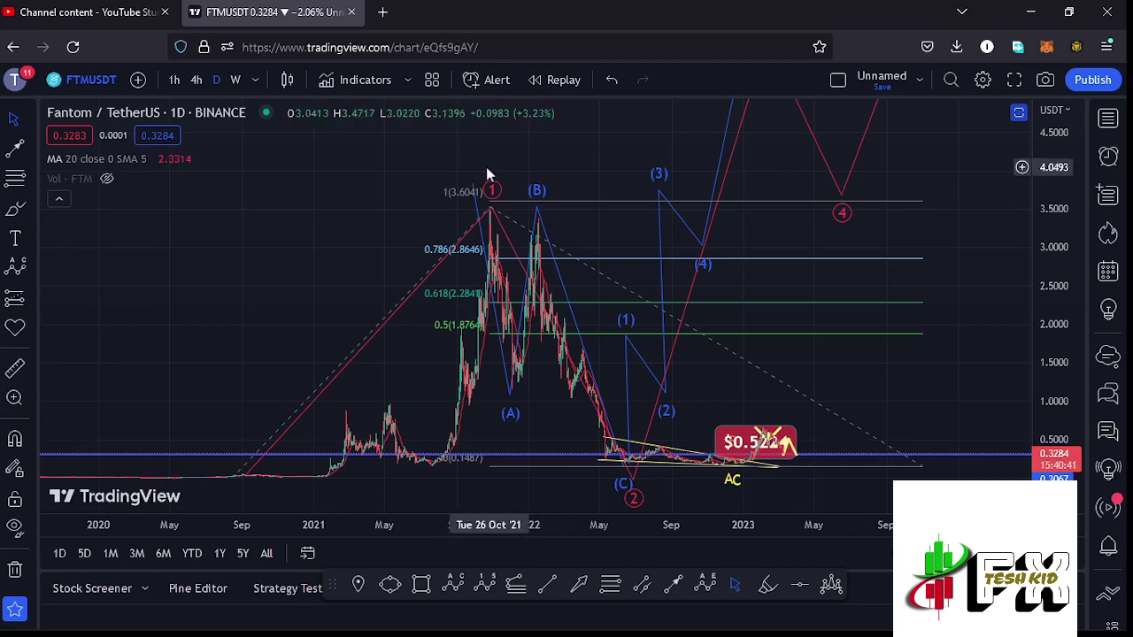
Examine the daily wave count from the blue (A)(B)(C) correction to projected red waves 3, 4 and 5 around the 1.618 Fibonacci level.
scroll(509, 264, "up", 1)
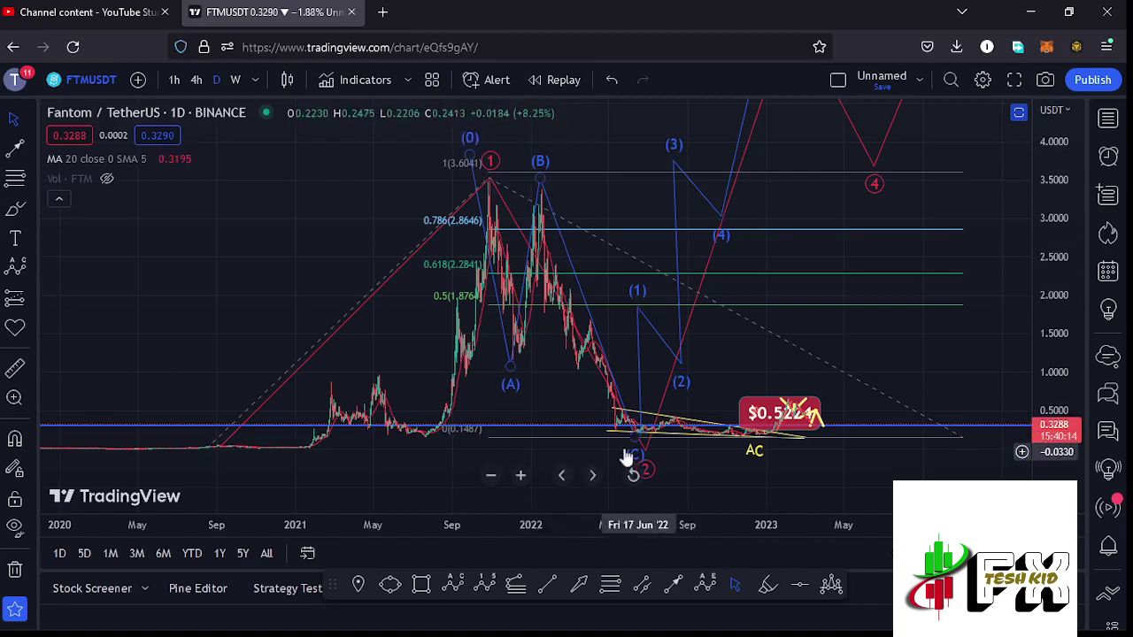
scroll(560, 418, "up", 2)
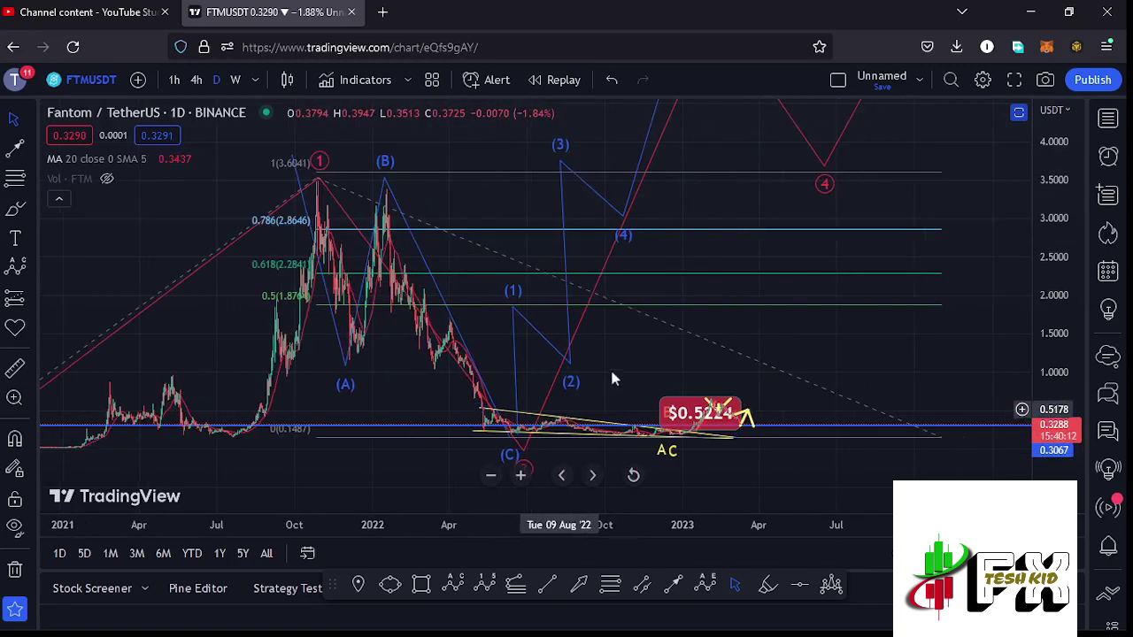
left_click_drag(649, 363, 640, 386)
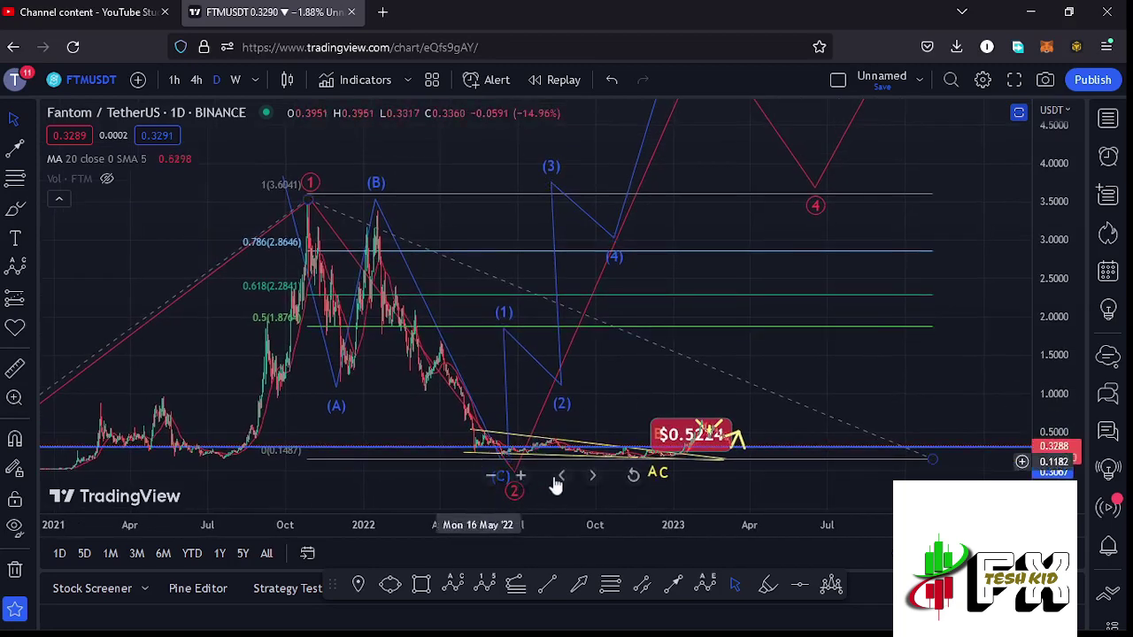
left_click_drag(1062, 241, 1065, 258)
left_click_drag(733, 207, 731, 240)
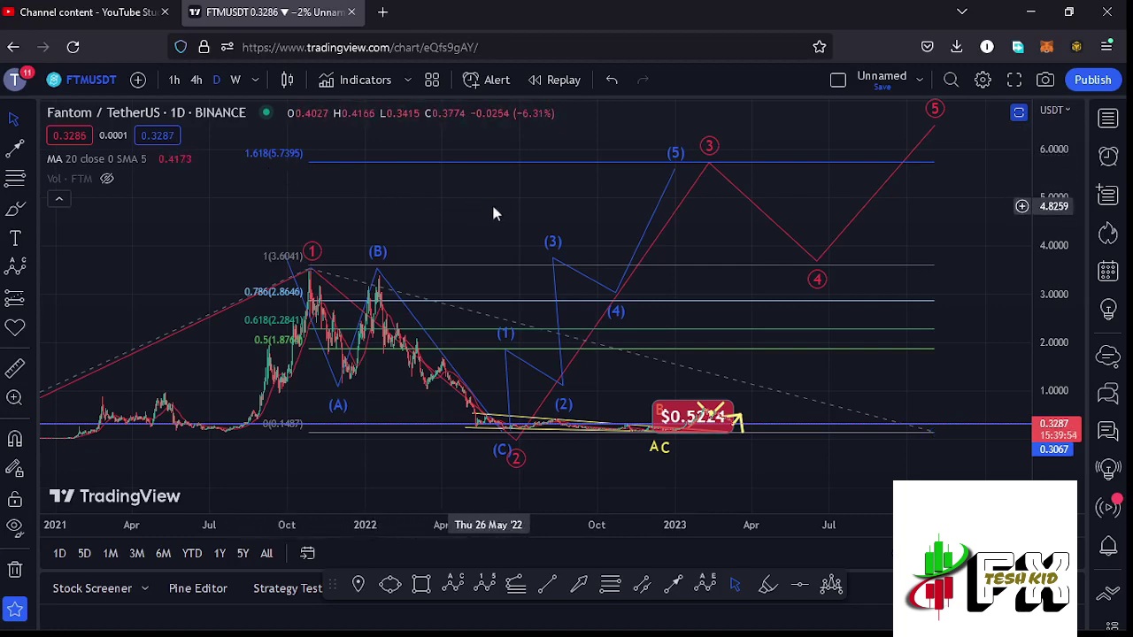
mouse_move(500, 213)
left_mouse_down()
mouse_move(484, 222)
mouse_move(505, 224)
left_mouse_up()
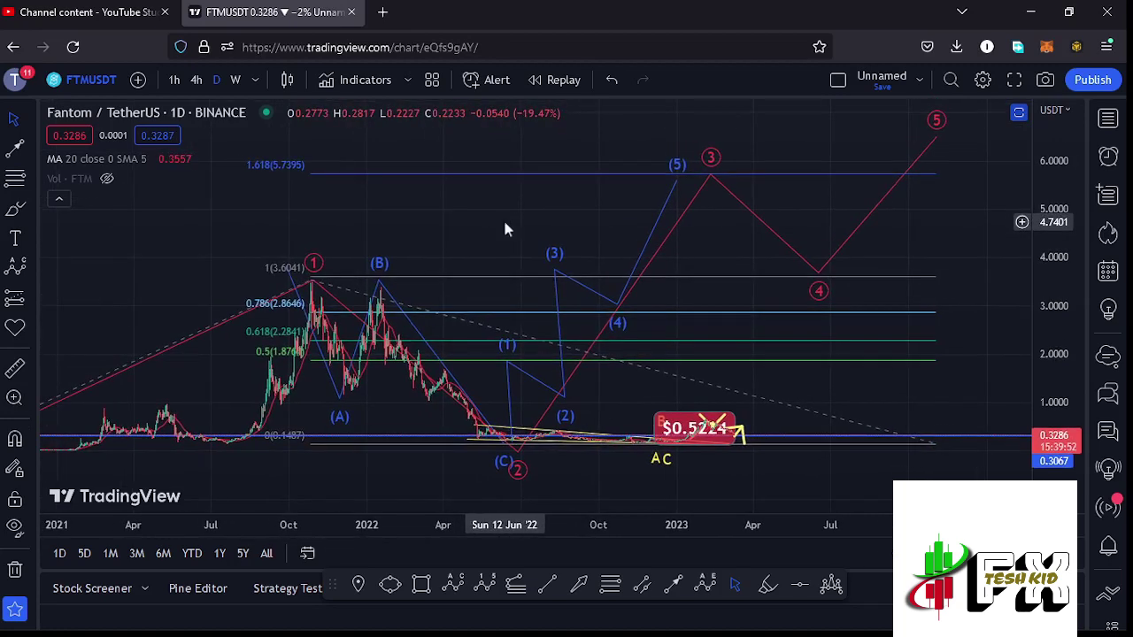